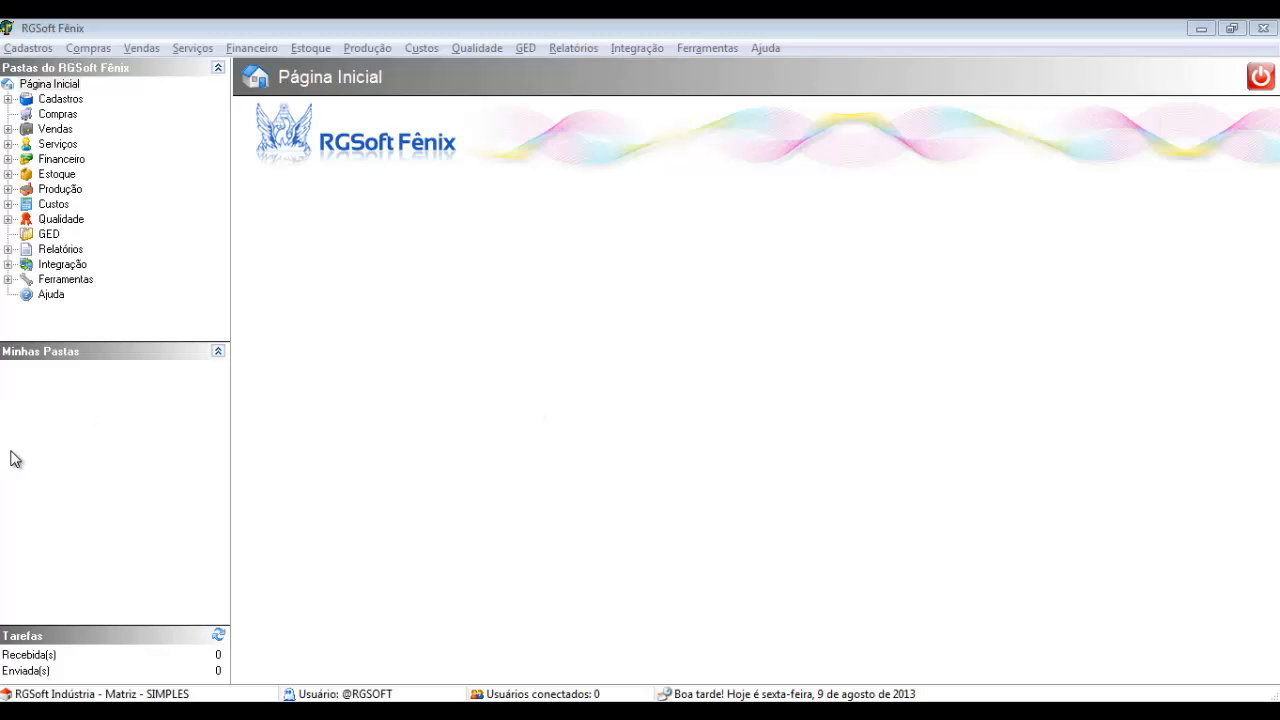
Open Ficha Técnica dos Produtos from the Produção section
left_click(8, 189)
left_click(60, 189)
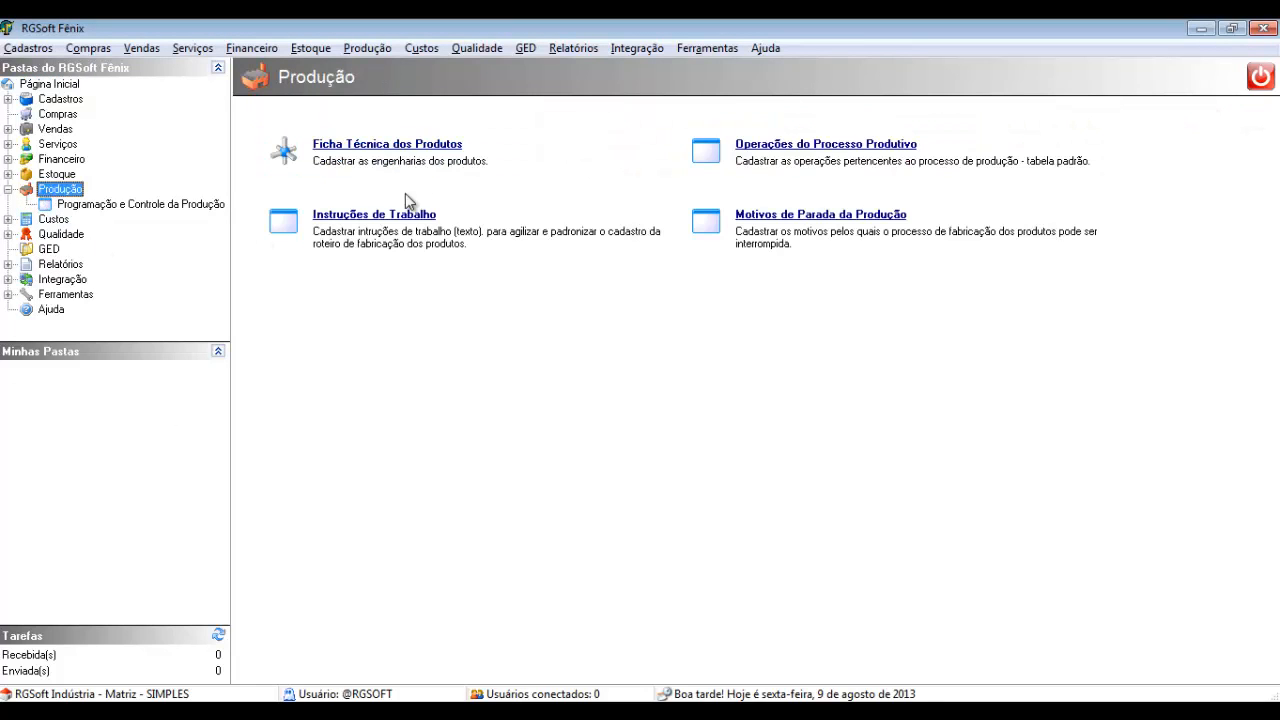
left_click(387, 144)
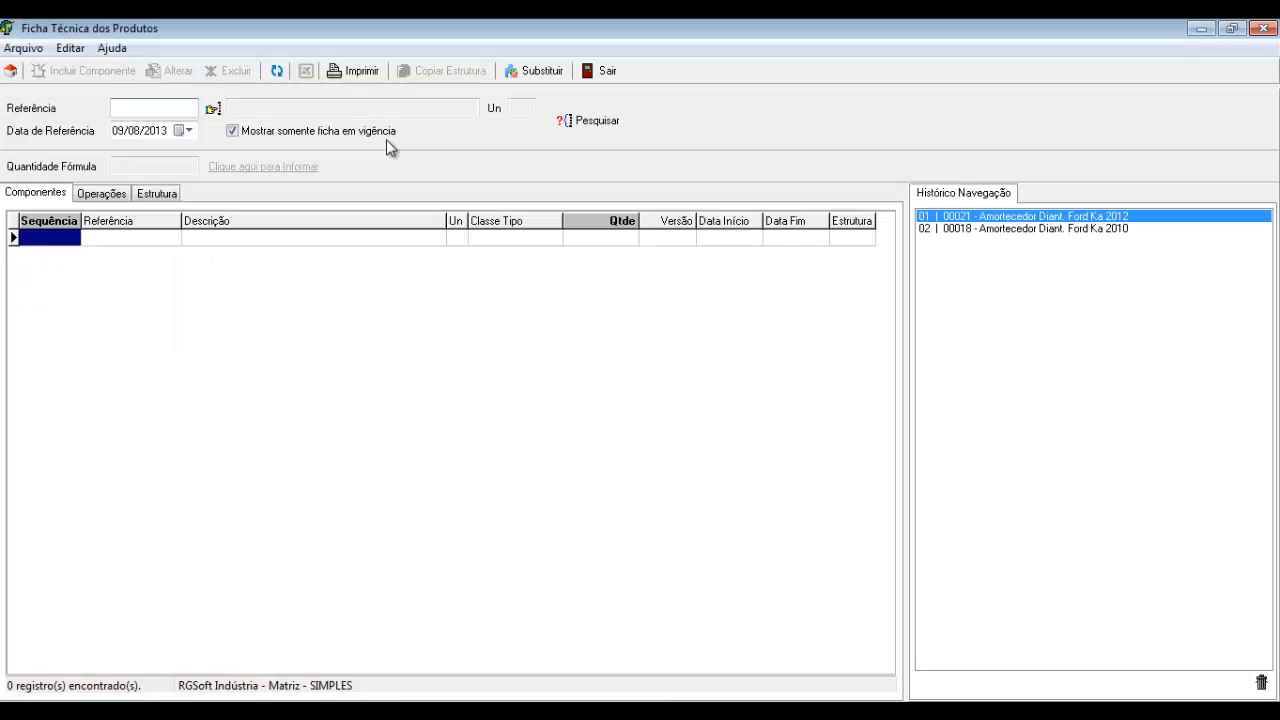
Search for and load product 00021 Amortecedor Diant. Ford Ka 2012 with its components
left_click(213, 109)
left_click(685, 162)
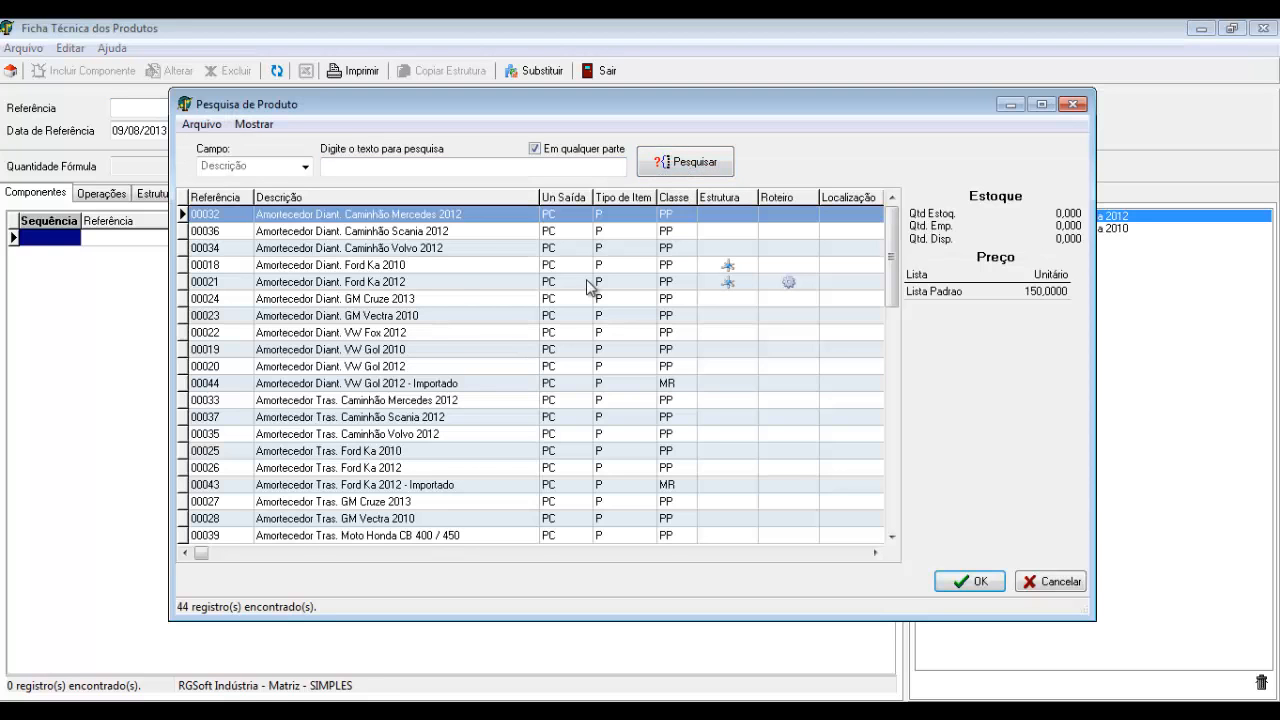
left_click(736, 284)
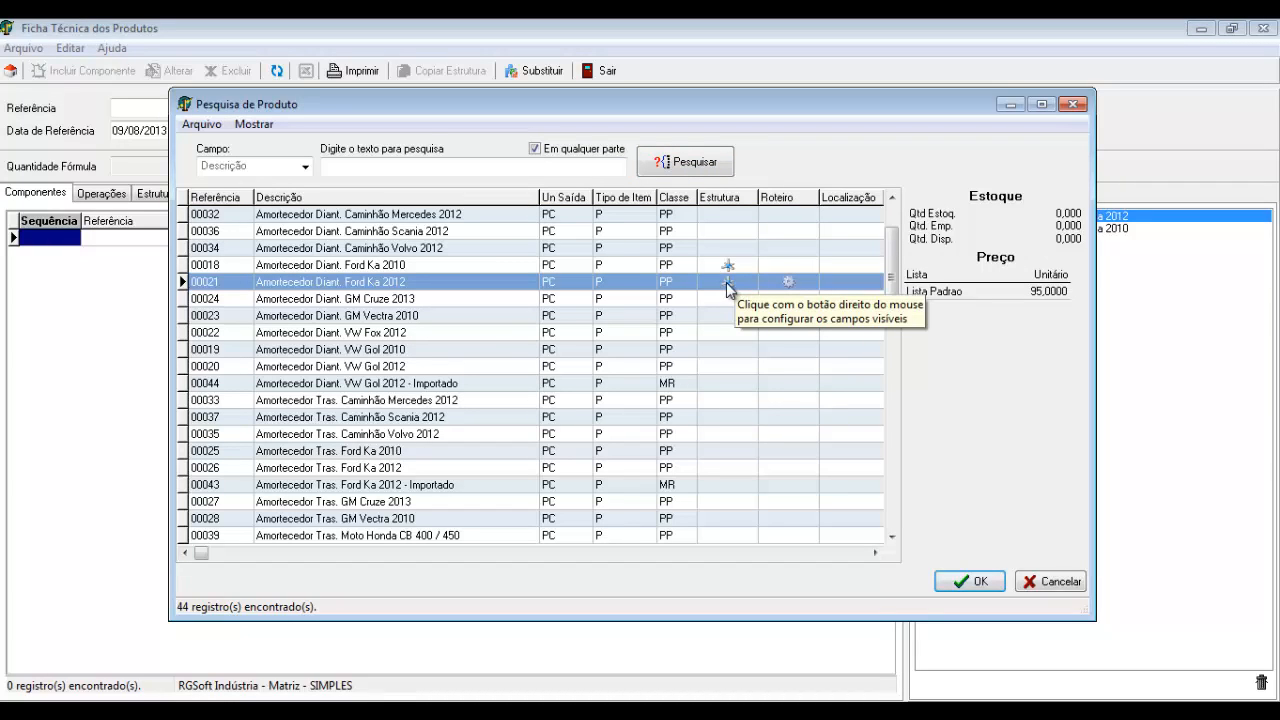
double_click(433, 281)
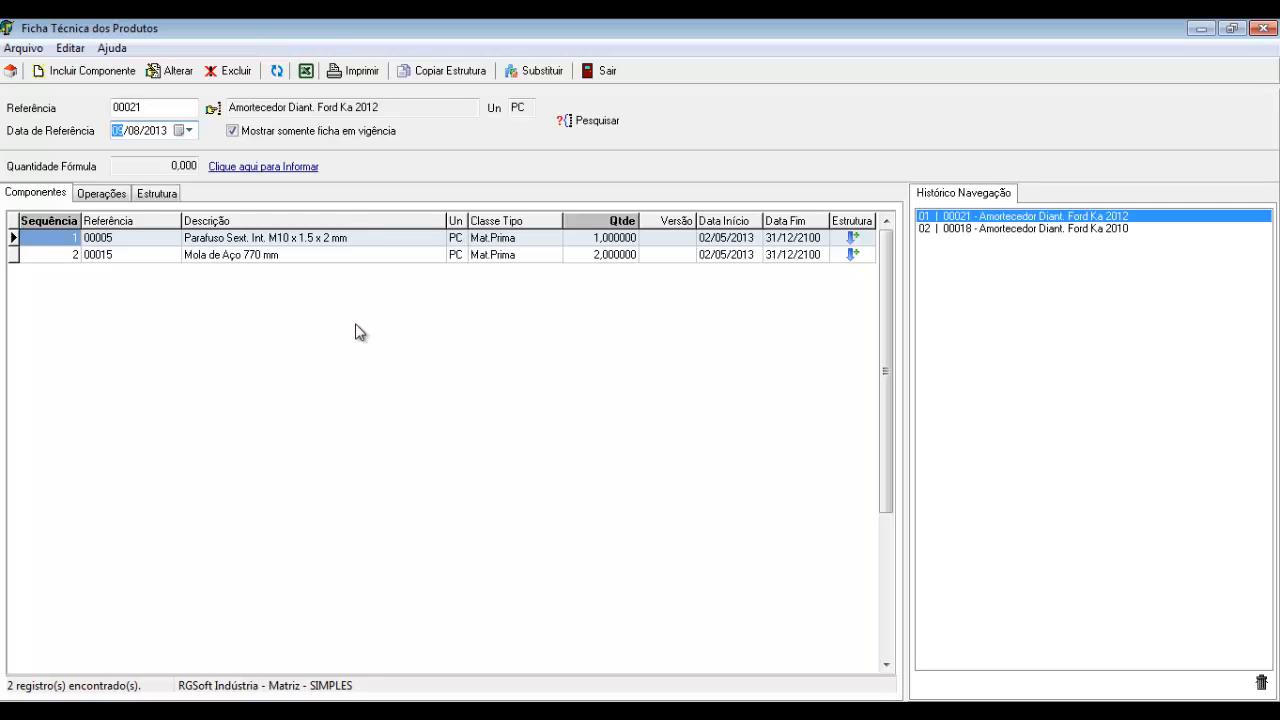
Check screw 00005's validity (02/05/2013 to 31/12/2100) and open it for editing
left_click(274, 243)
left_click(276, 254)
left_click(262, 237)
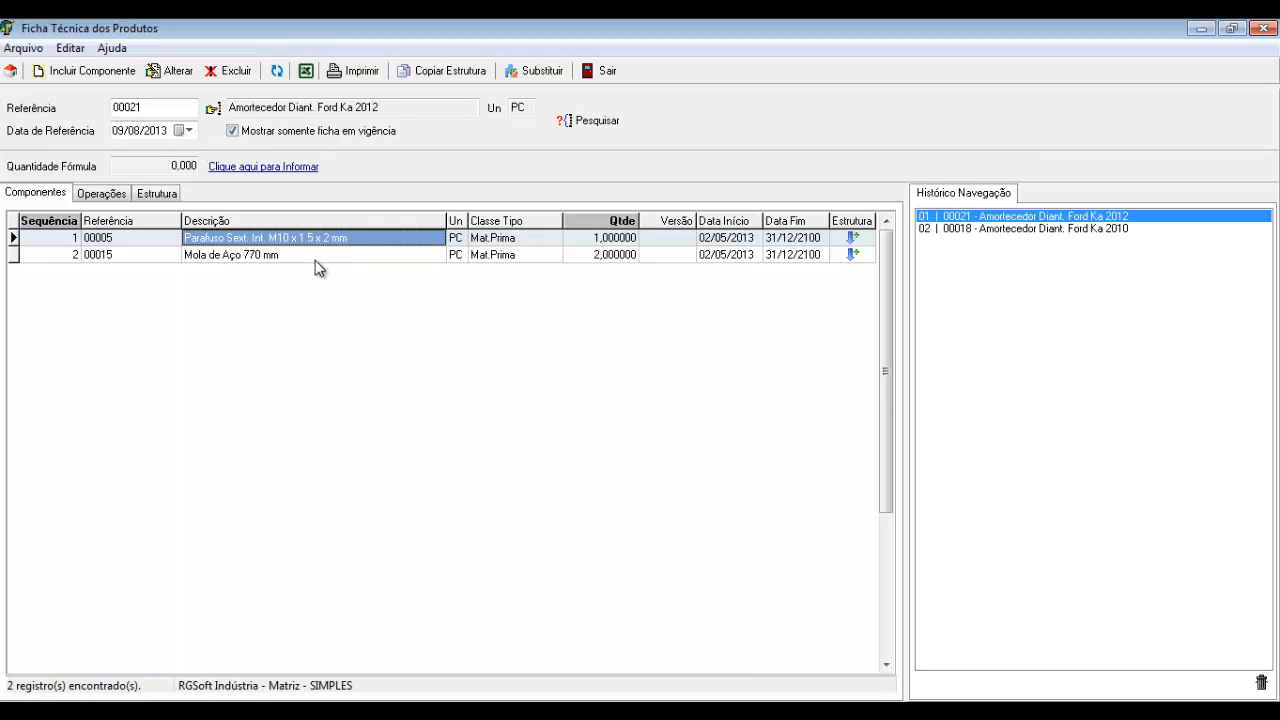
left_click(714, 240)
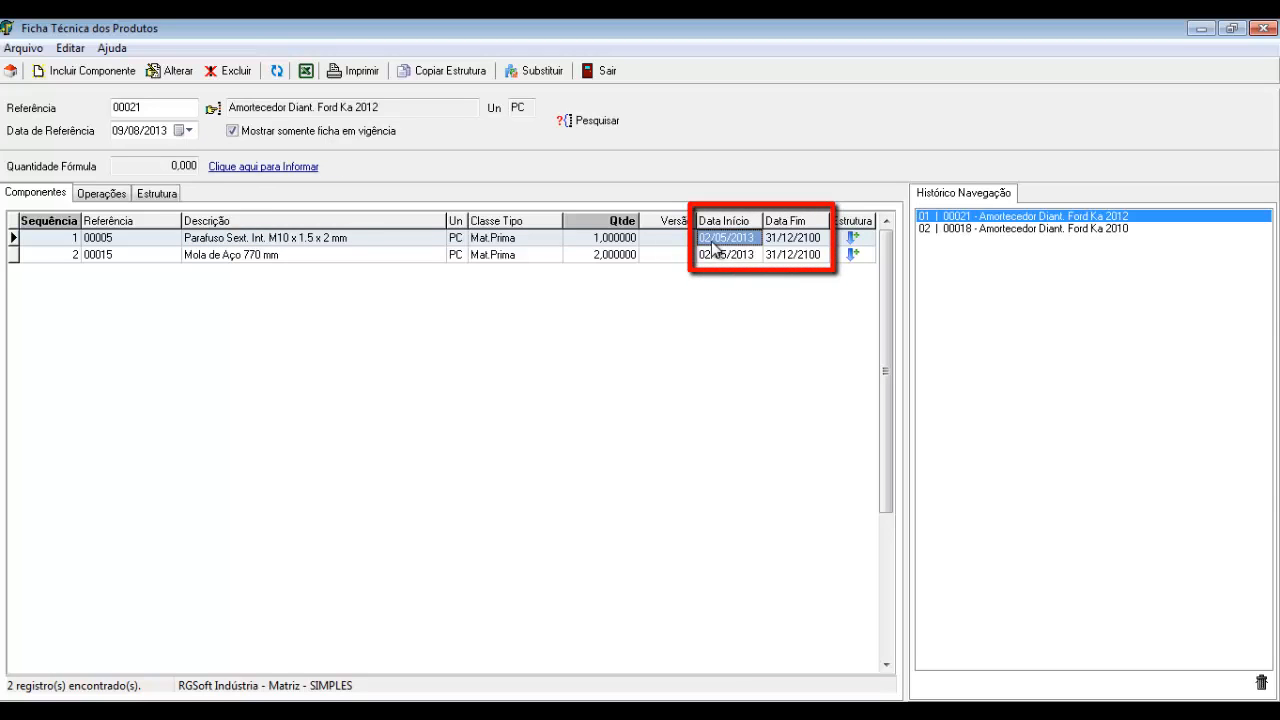
left_click(793, 242)
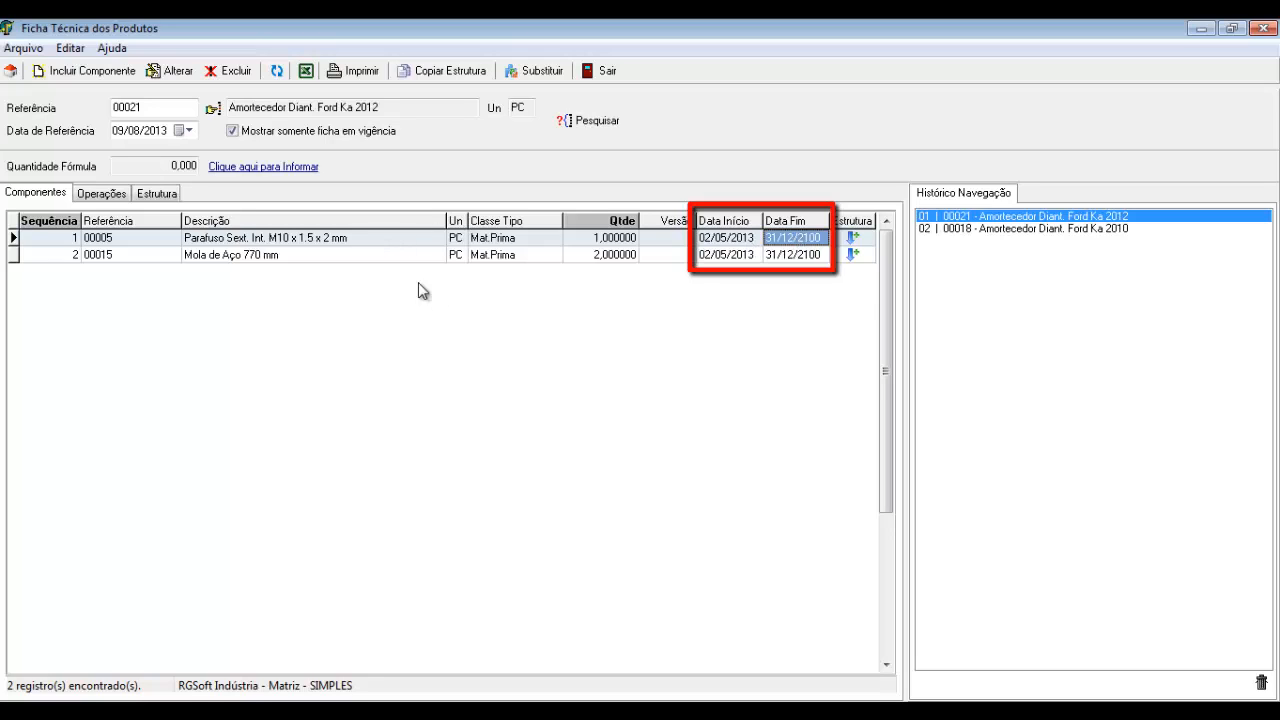
left_click(721, 240)
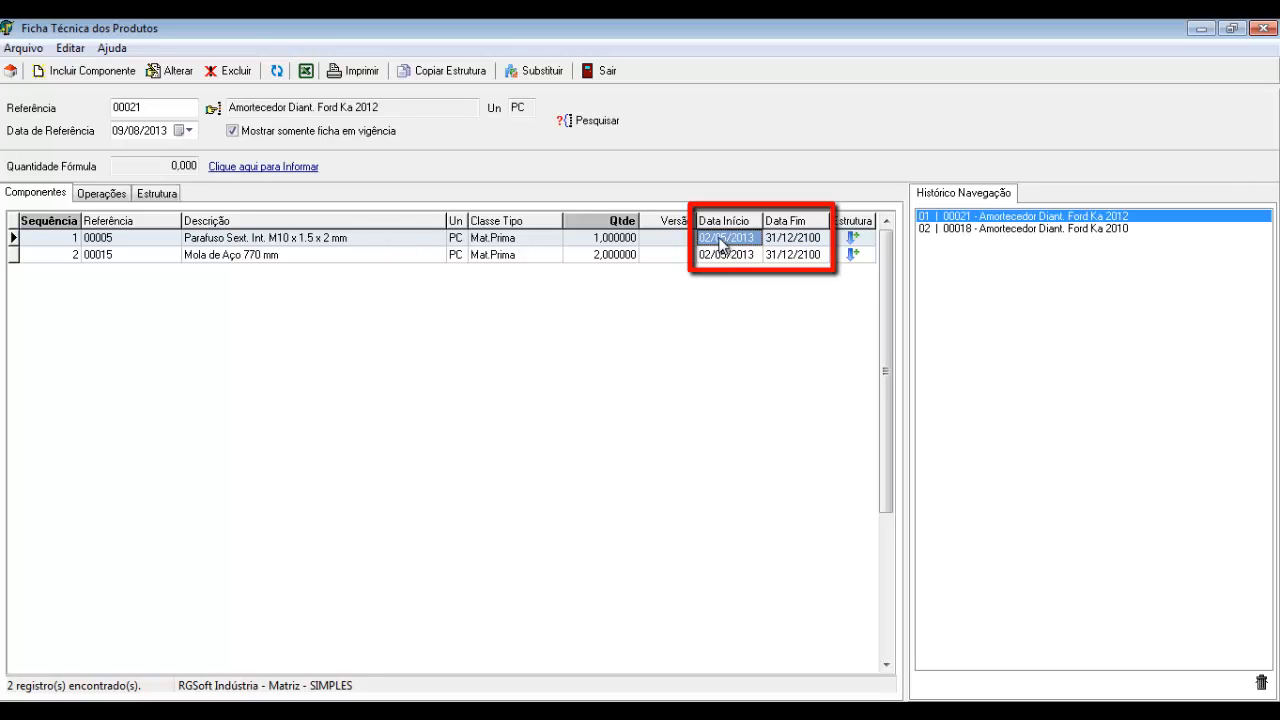
double_click(386, 239)
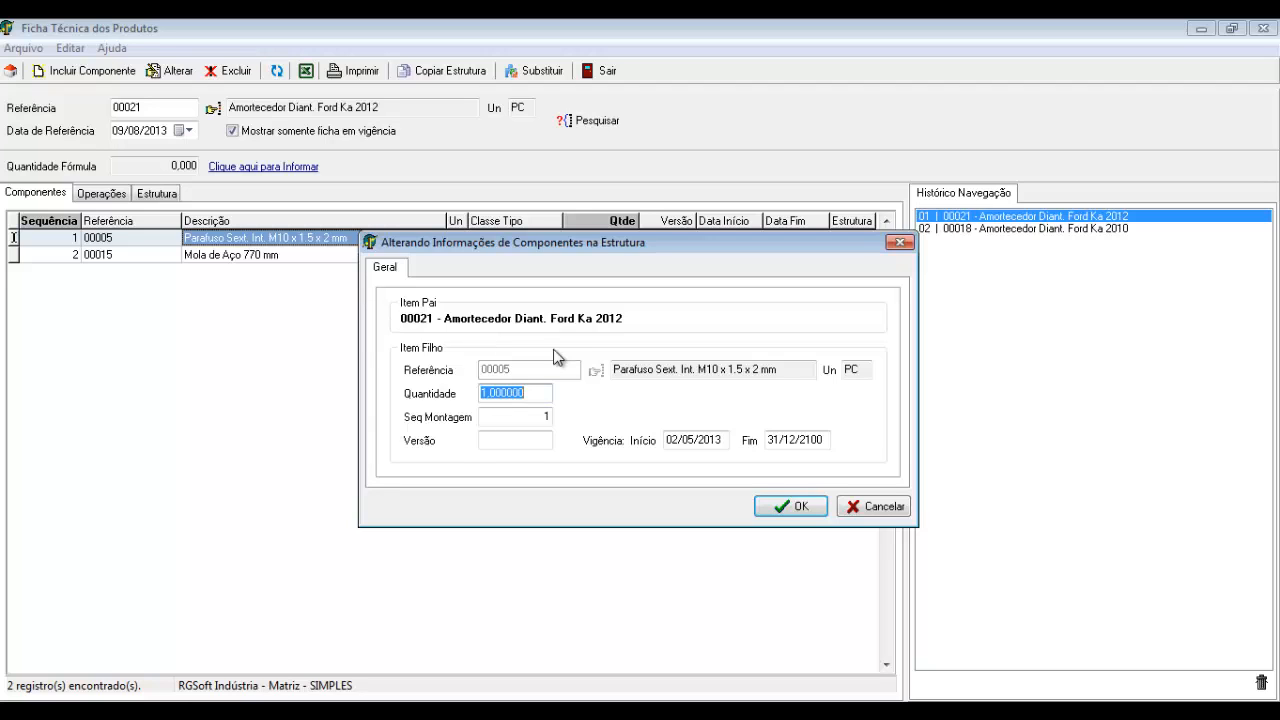
Cancel the first edit, then reopen screw 00005 and save its end date as 08/08/2013
left_click(868, 510)
left_click(341, 255)
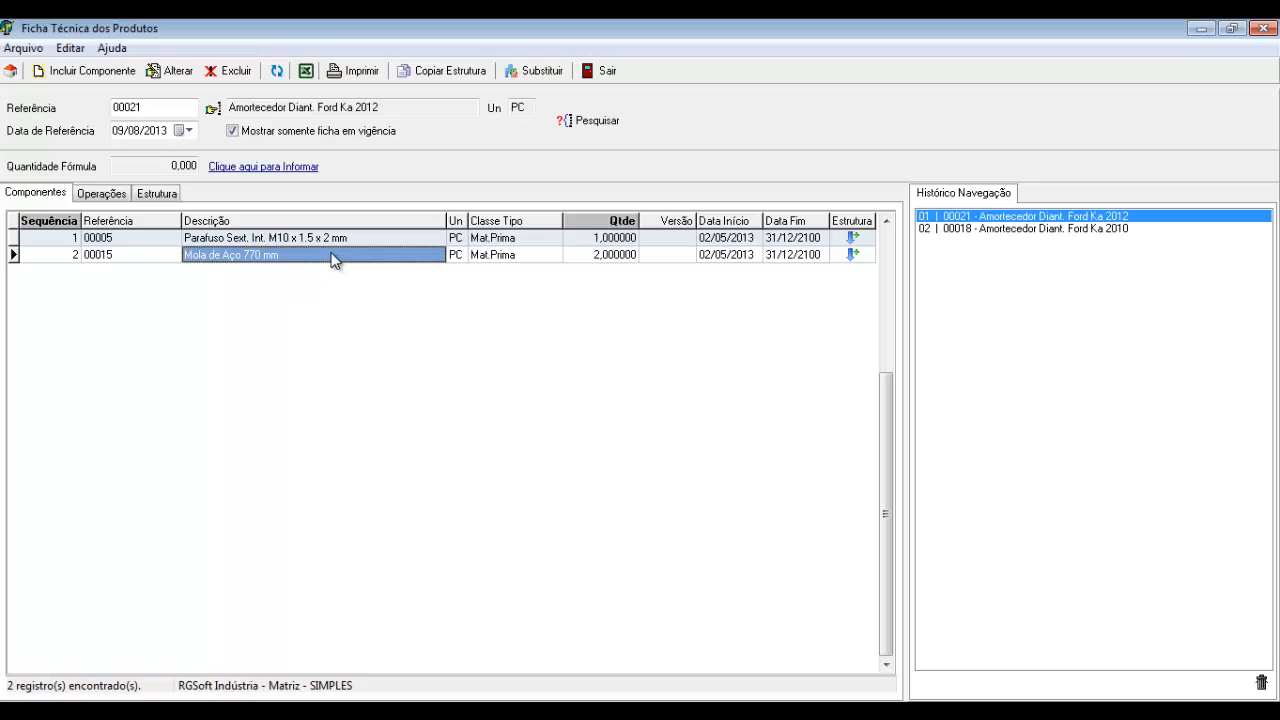
left_click(259, 242)
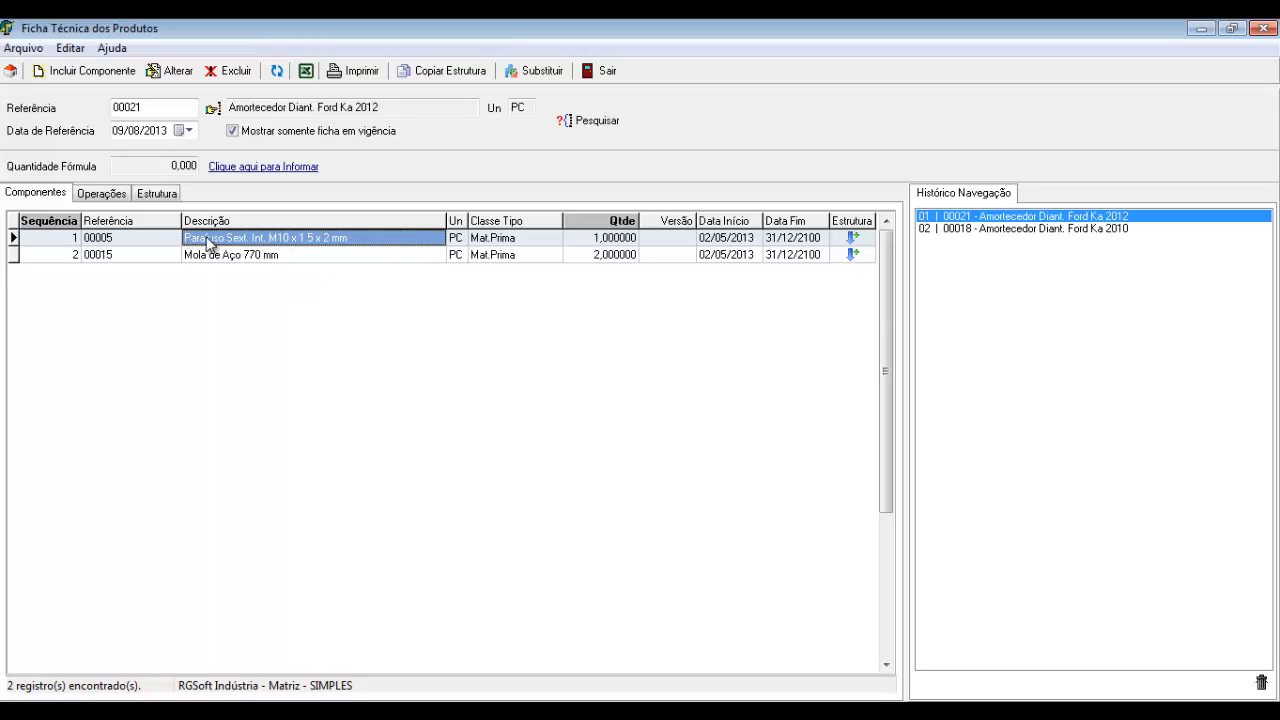
double_click(282, 245)
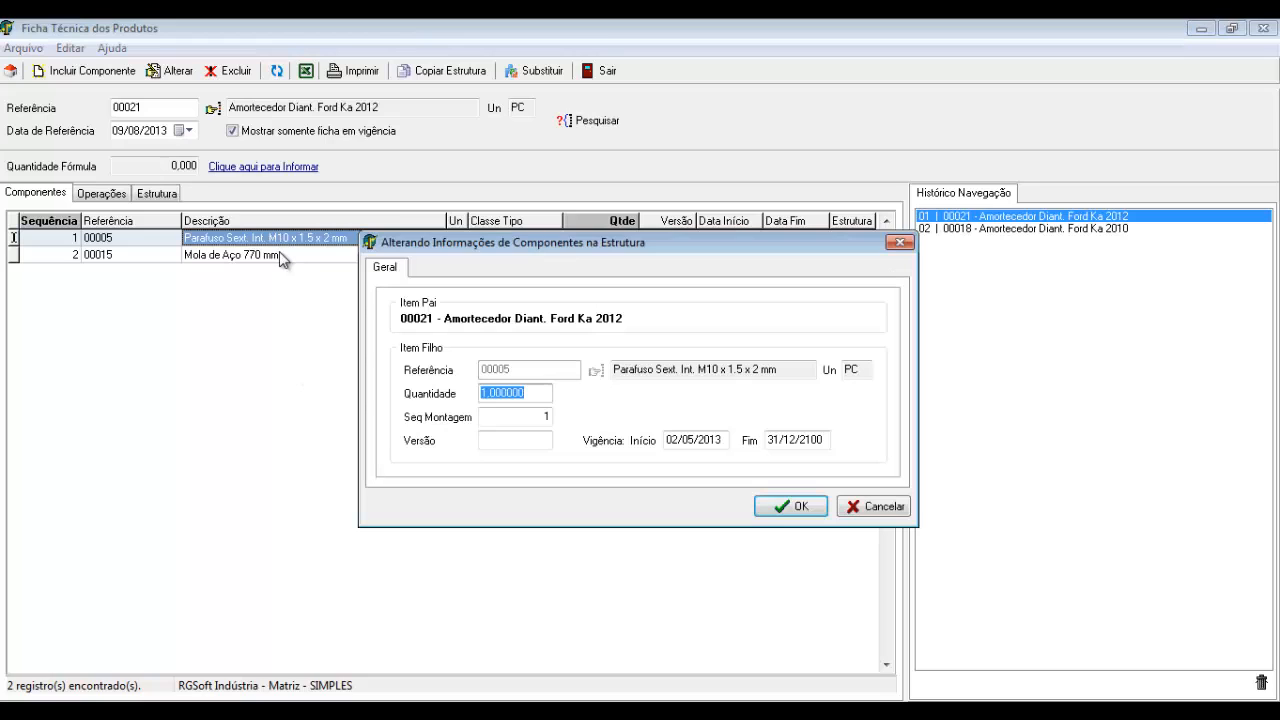
left_click(780, 441)
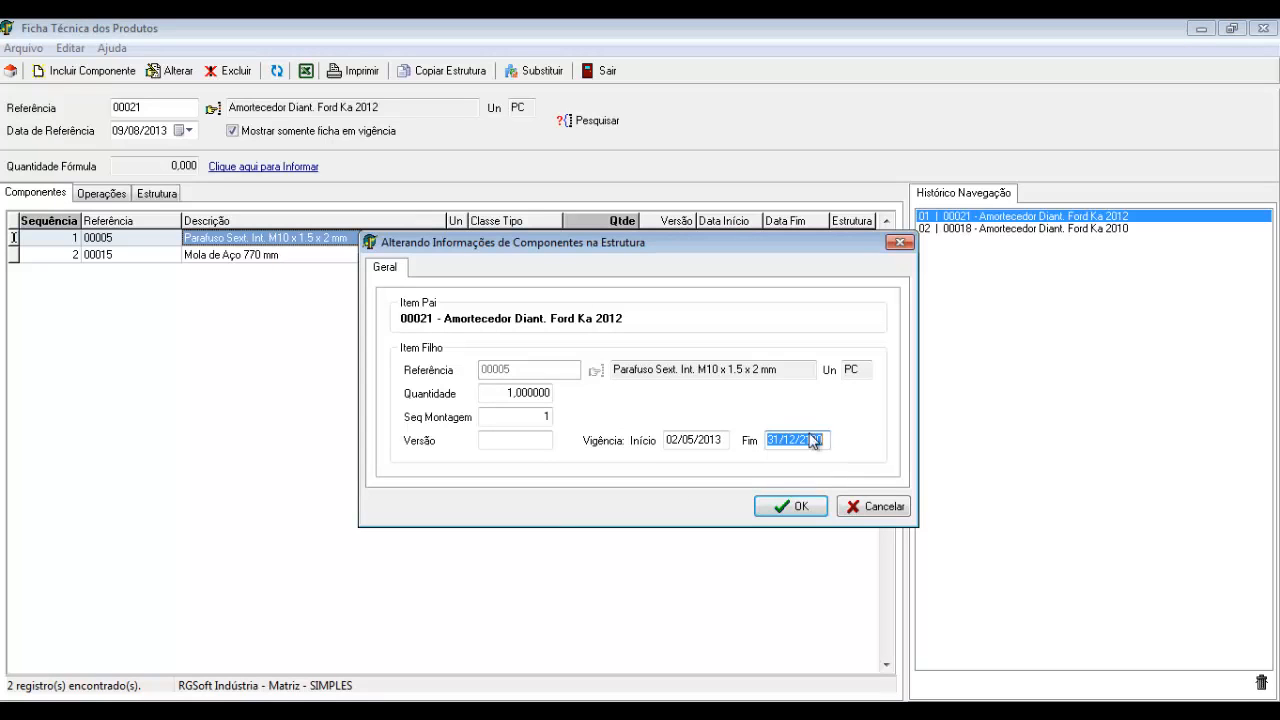
type("08082013")
key("Tab")
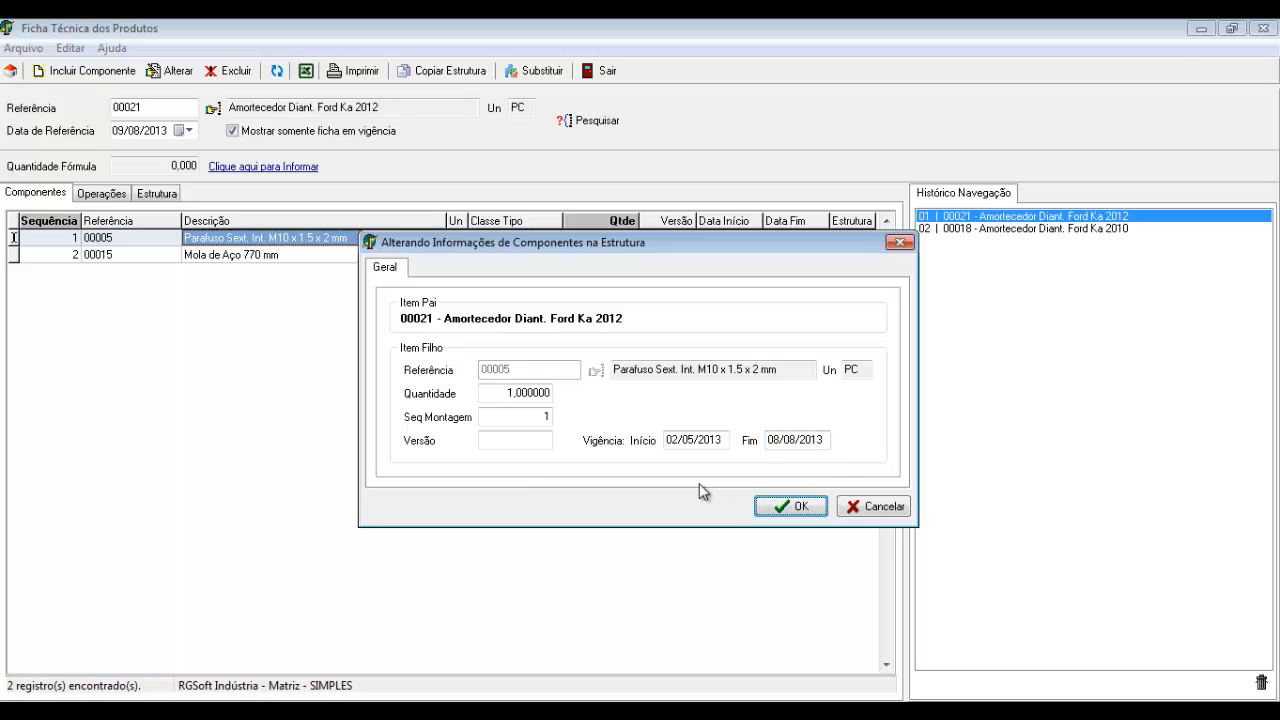
key("Return")
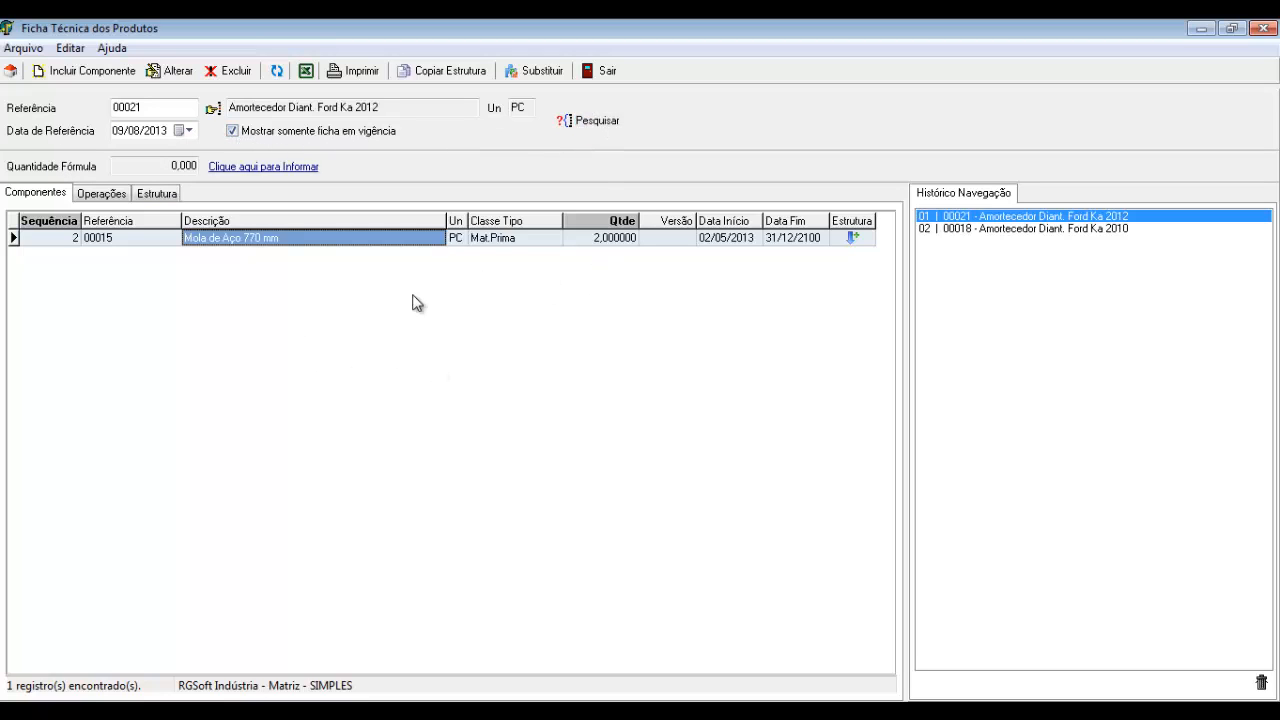
Add screw 00006 Parafuso Sext. Int. M5 x 0.8 x 70 mm to 00021 with quantity 2
right_click(253, 277)
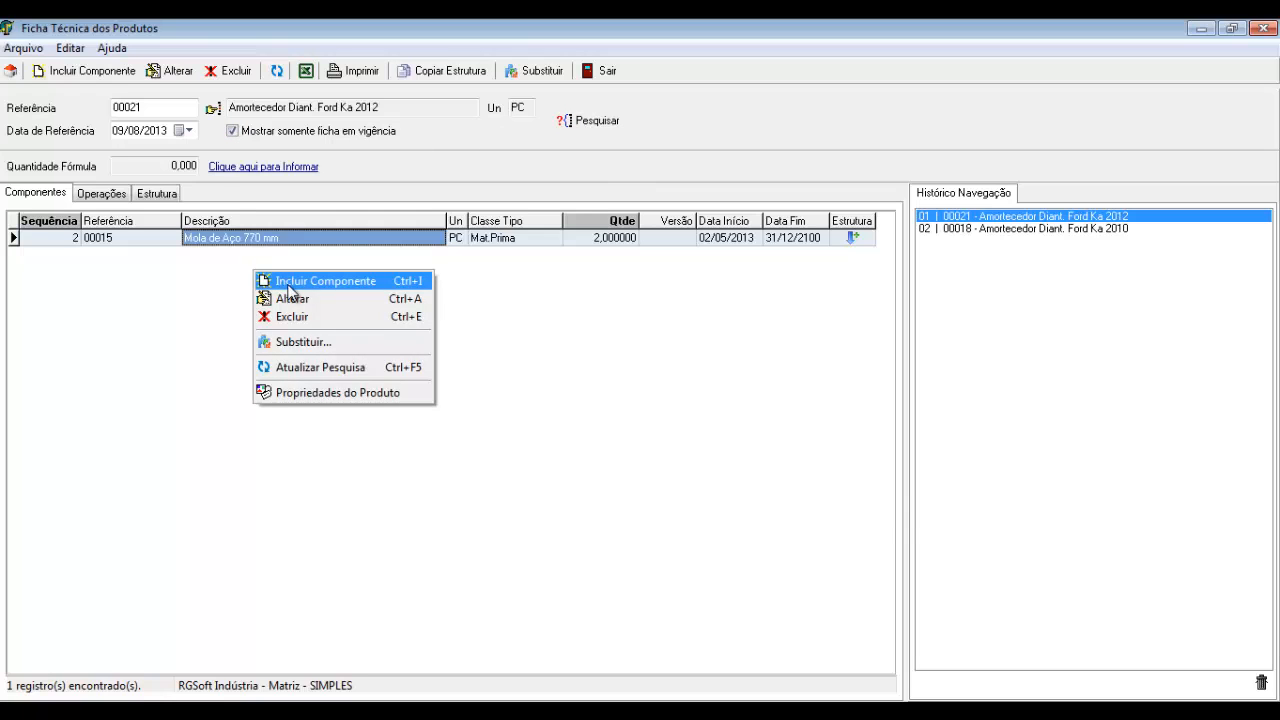
left_click(292, 290)
key("F2")
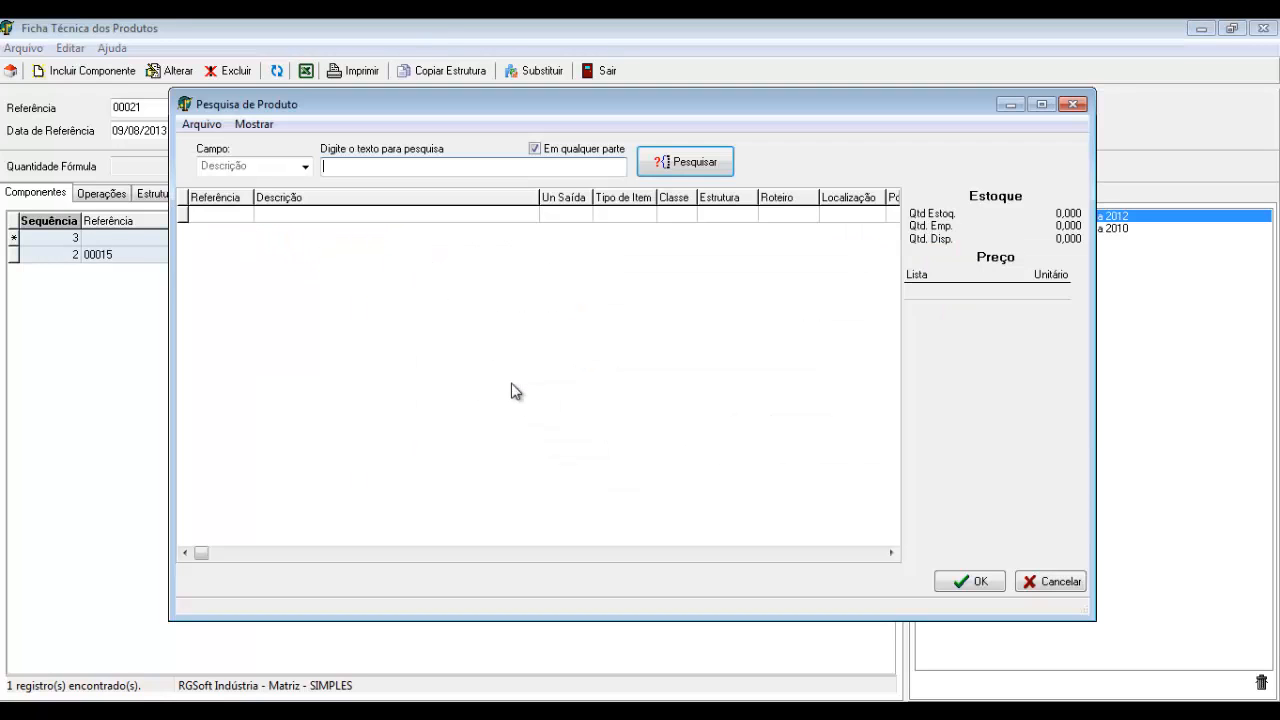
type("PARA")
key("Return")
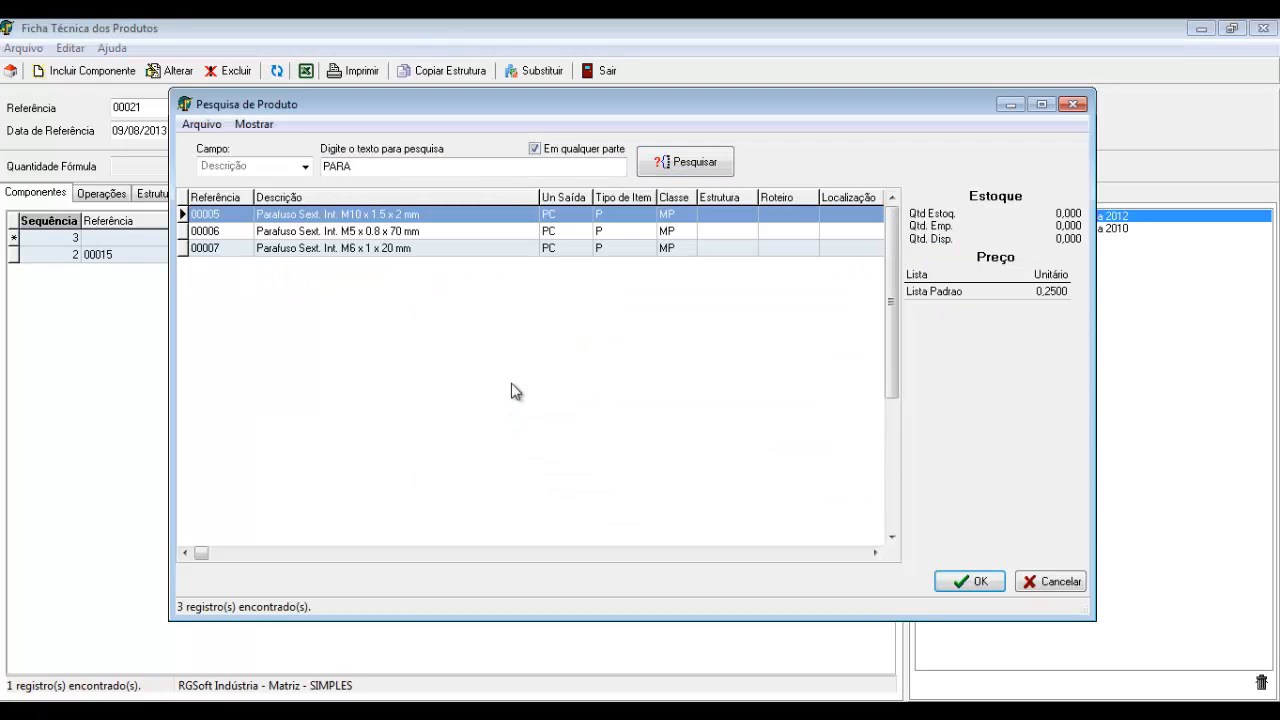
key("Down")
key("Return")
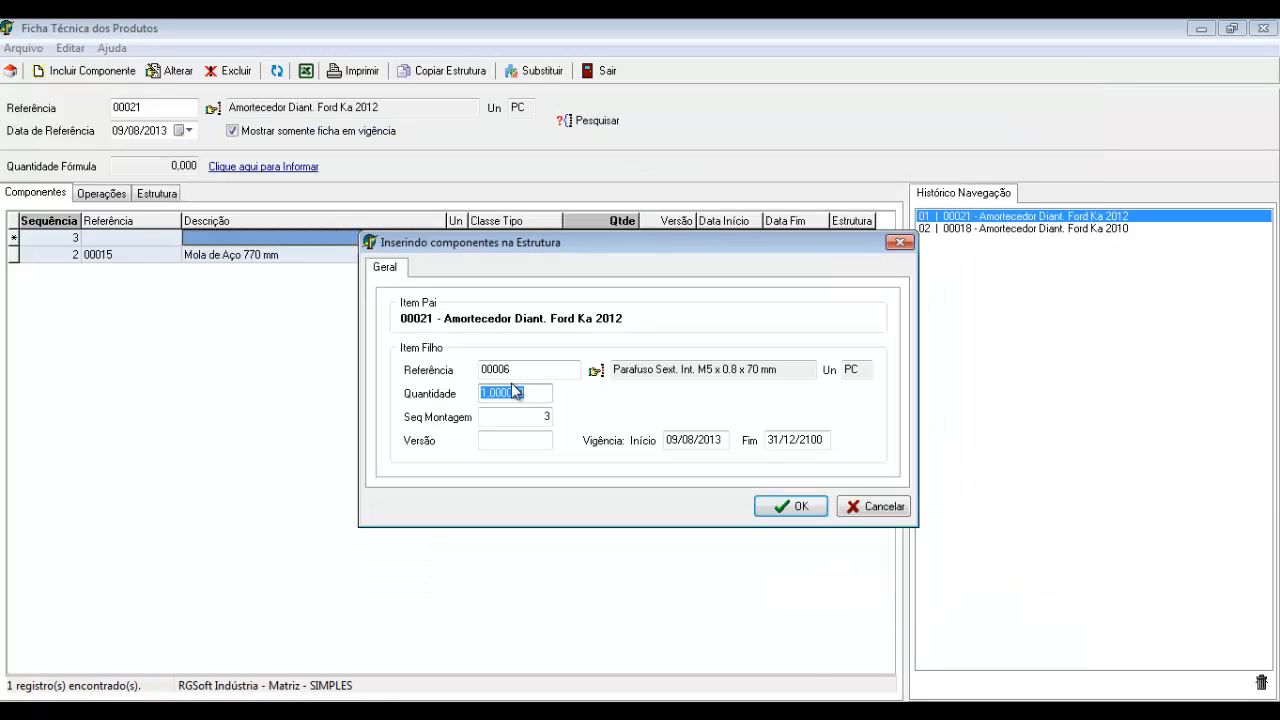
type("2")
key("Return")
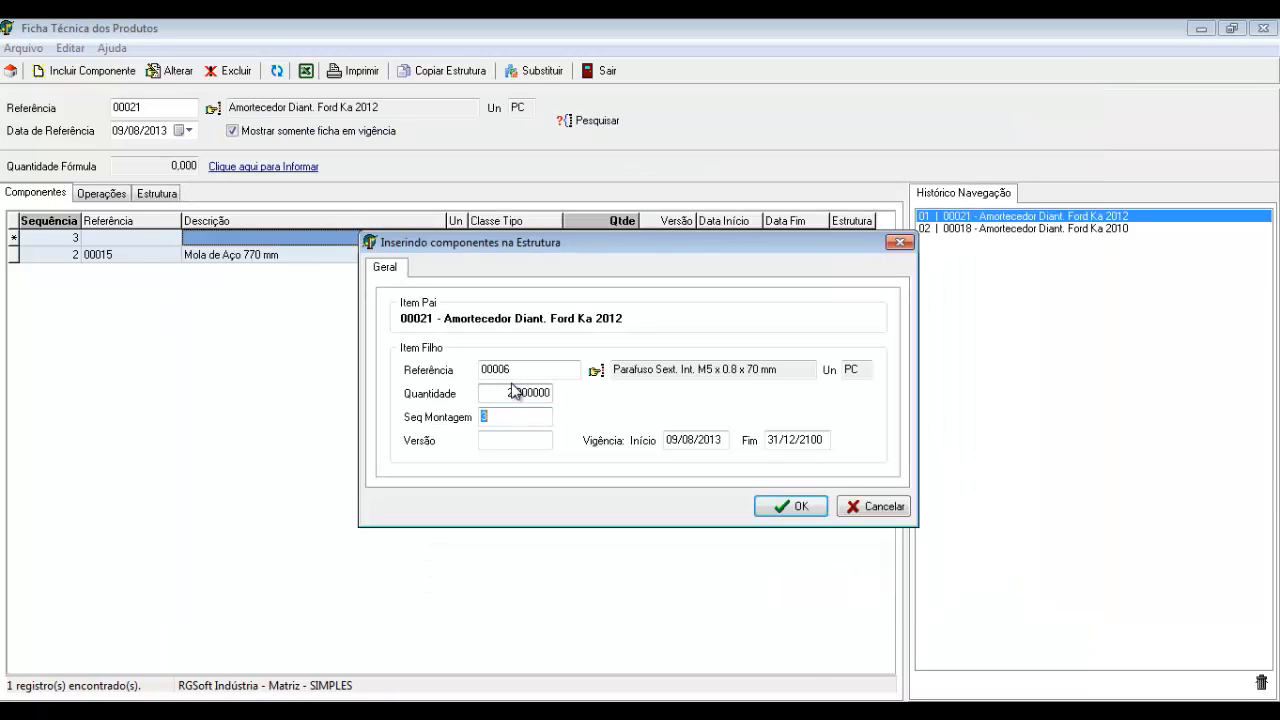
left_click_drag(767, 441, 840, 443)
left_click(790, 508)
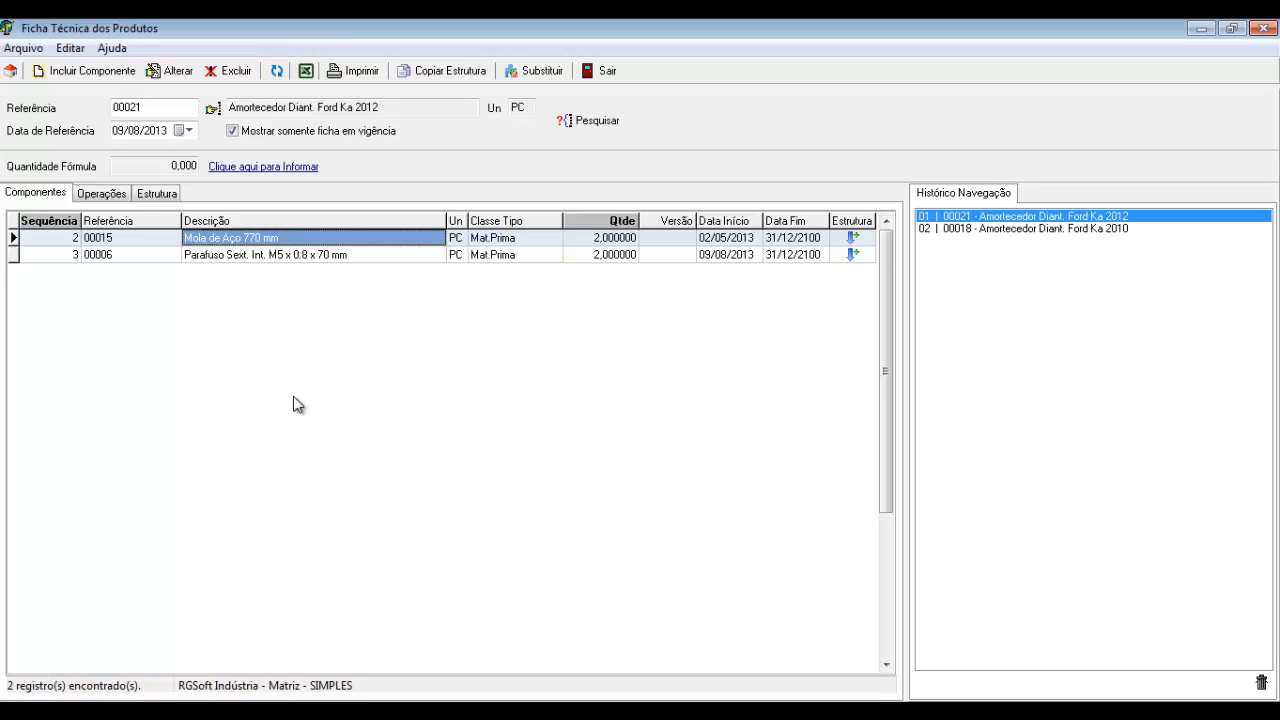
List end-dated components too and review rows 00005, 00015 and 00006
left_click(250, 135)
left_click(612, 124)
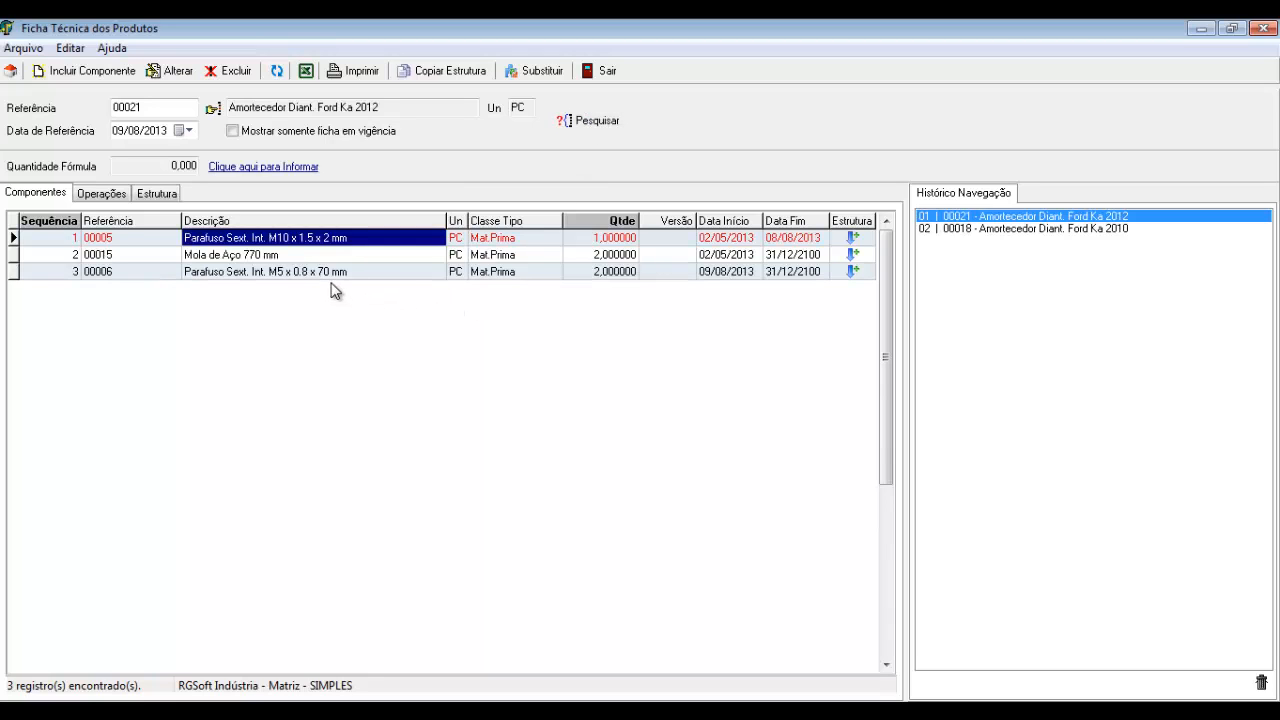
left_click(334, 272)
left_click(324, 237)
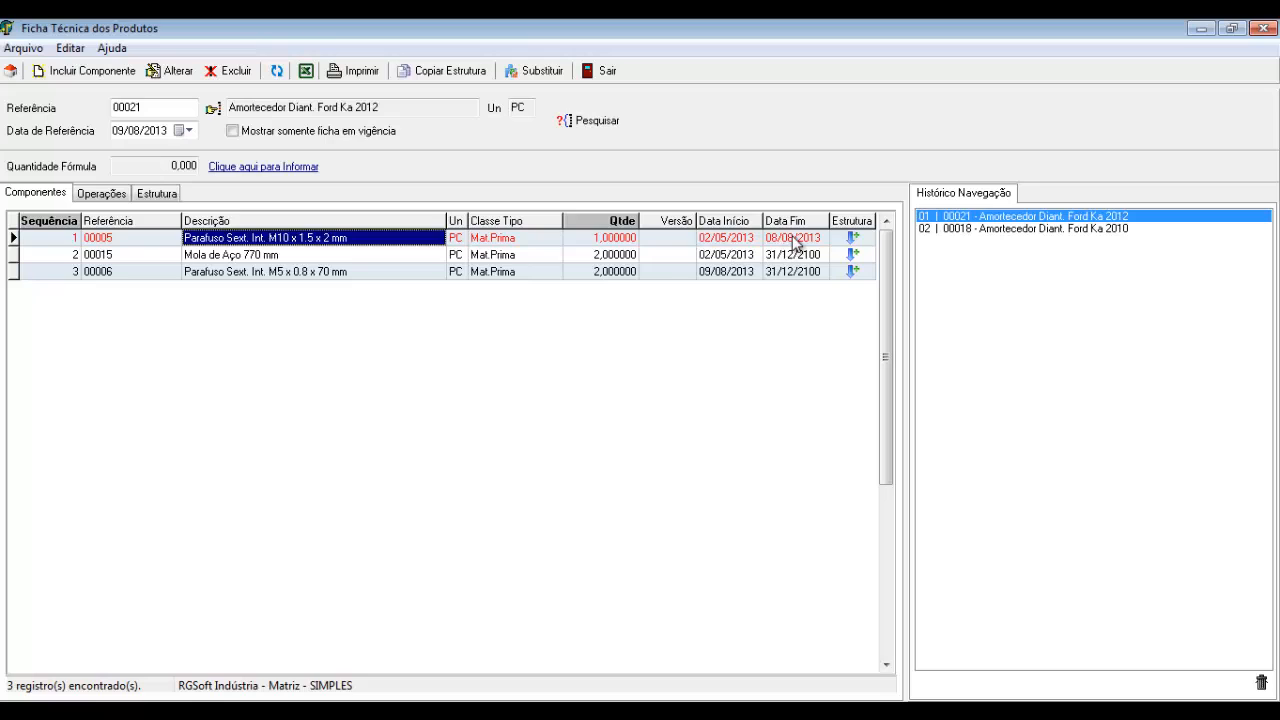
left_click(250, 258)
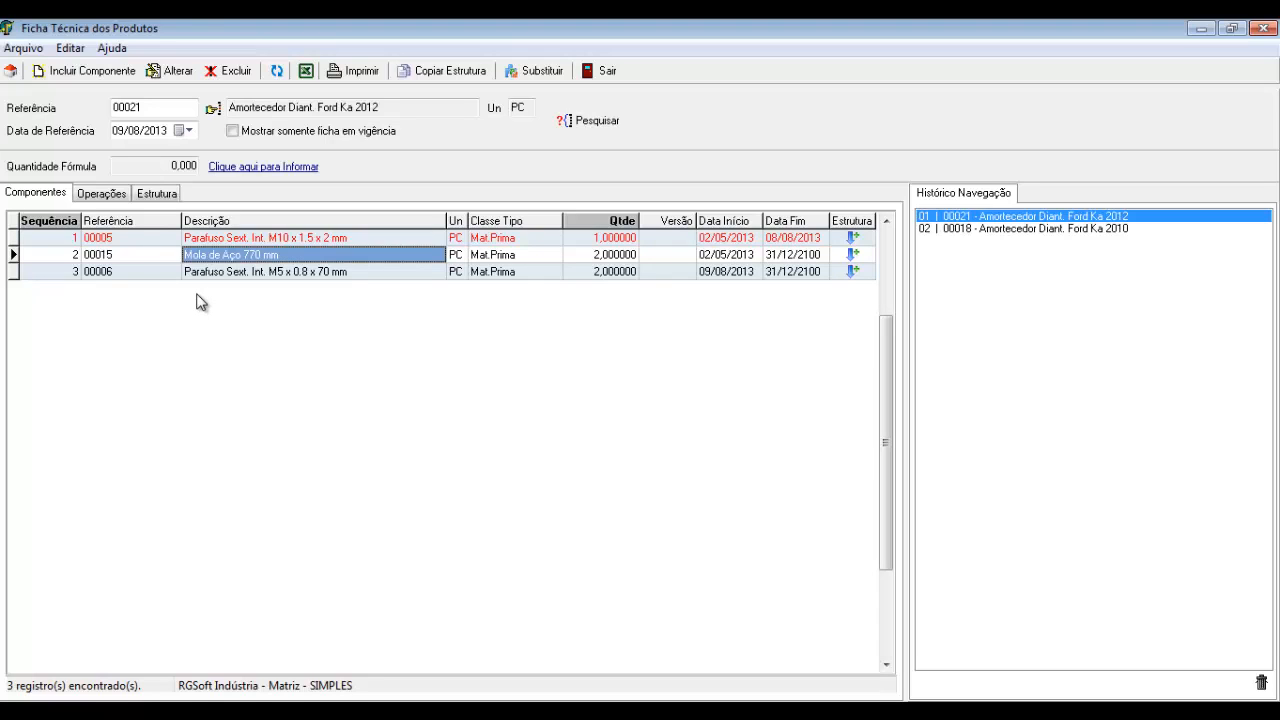
left_click(252, 242)
left_click(246, 258)
left_click(246, 271)
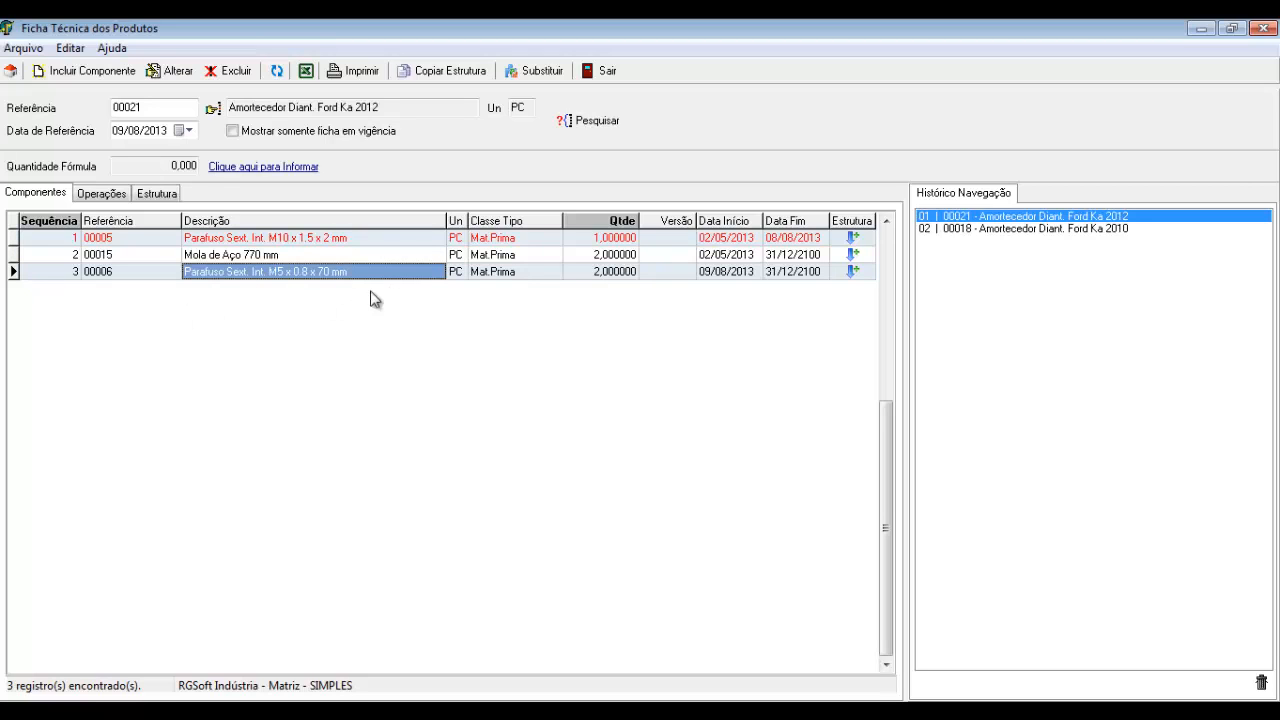
Filter the 00021 structure to show only components currently in force
left_click(612, 240)
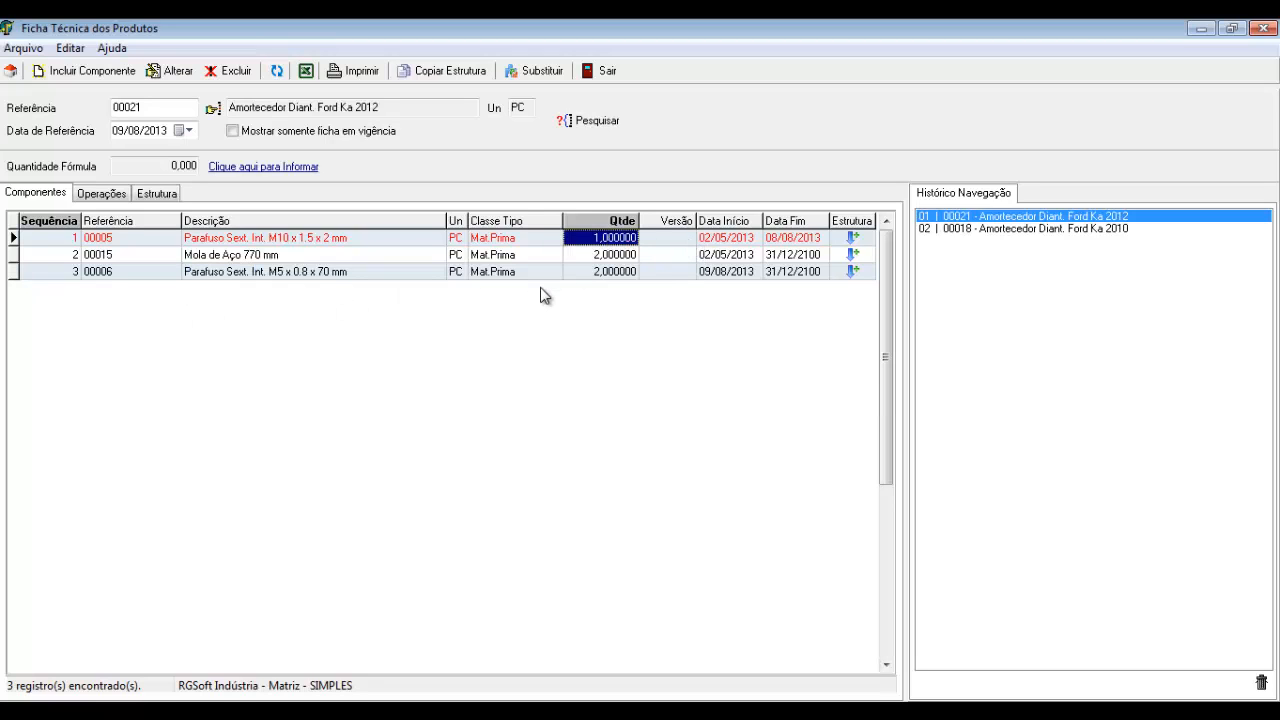
left_click(258, 136)
left_click(600, 122)
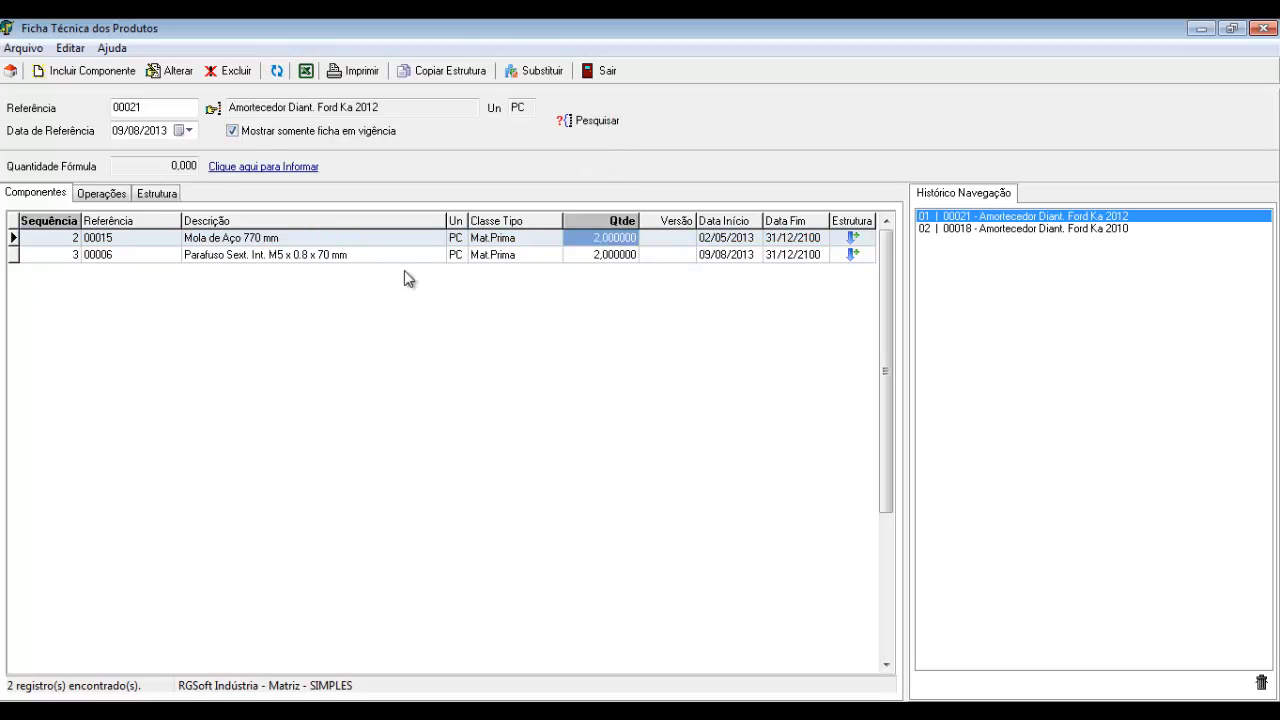
left_click(370, 74)
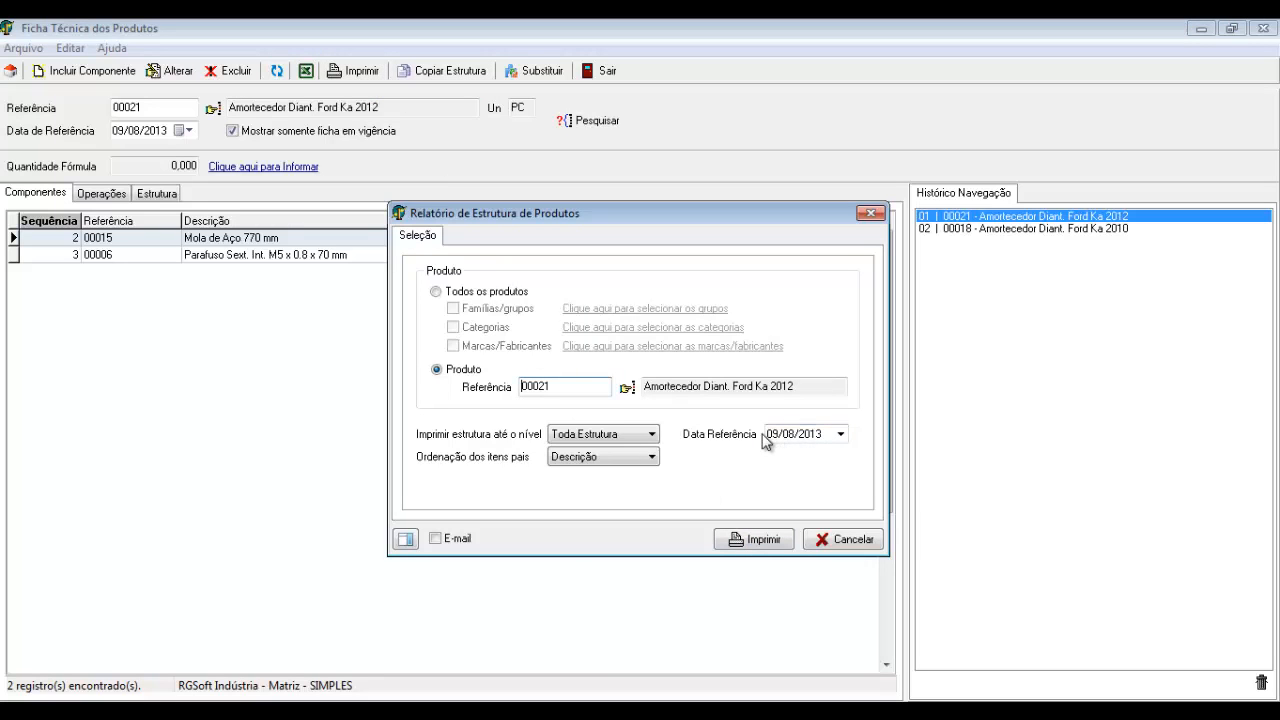
left_click(752, 539)
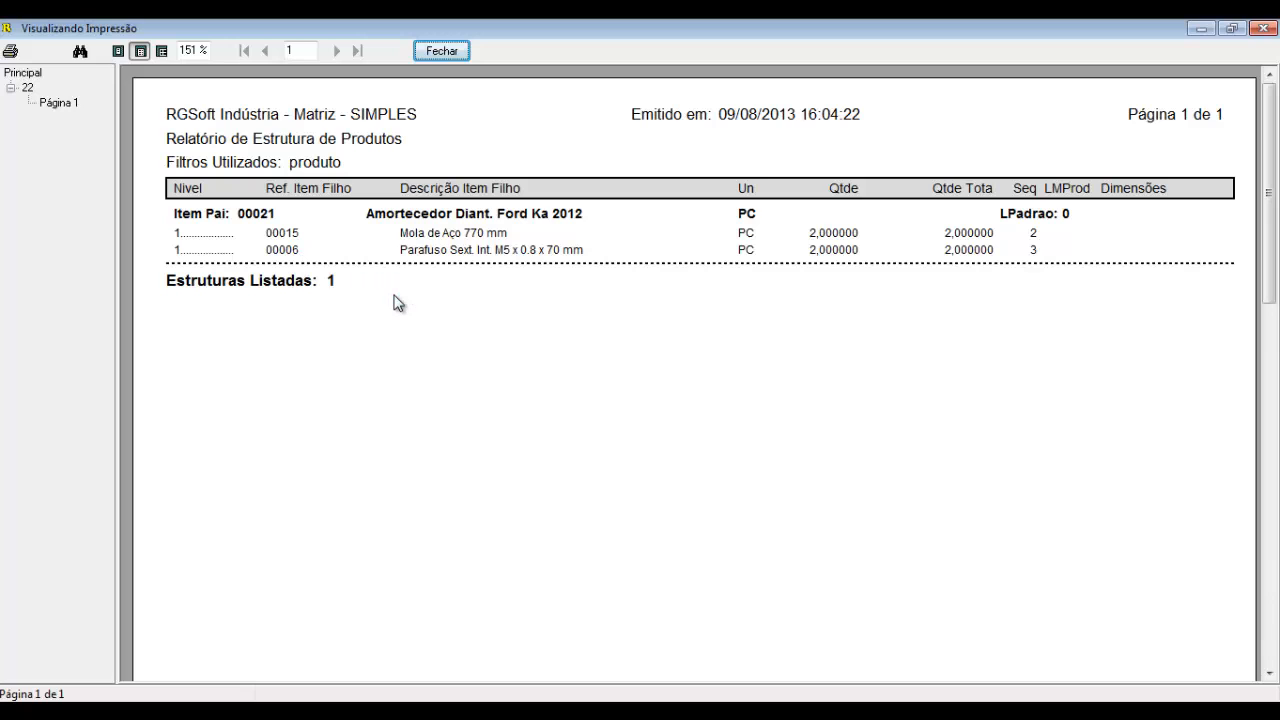
left_click(450, 54)
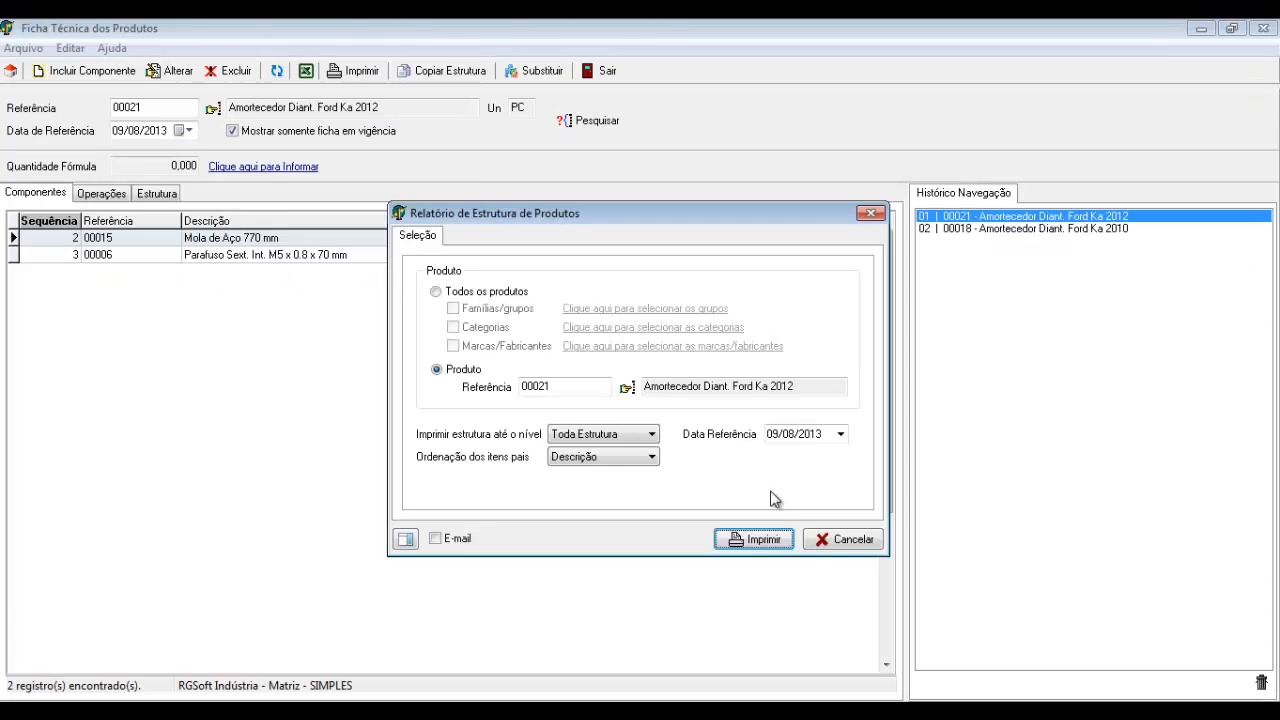
left_click(840, 541)
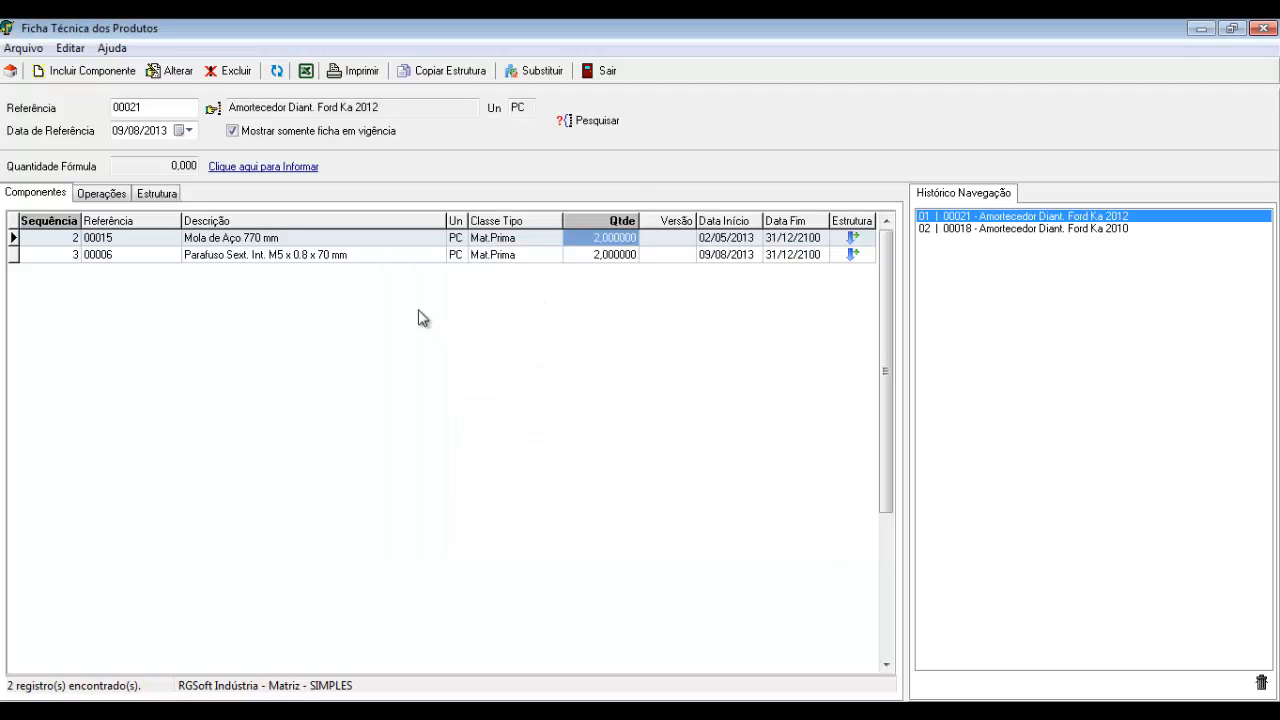
List all components again and check screw 00005's dates, ending 08/08/2013
left_click(252, 131)
left_click(588, 121)
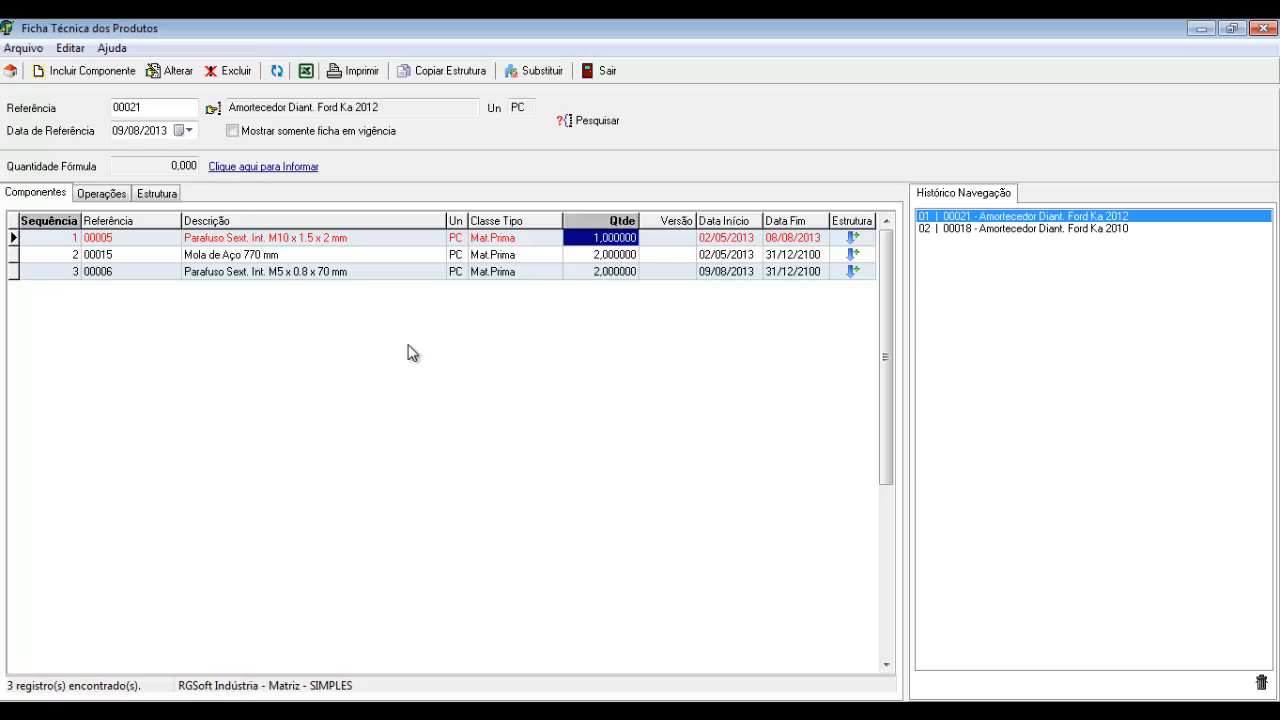
left_click(731, 241)
left_click(780, 240)
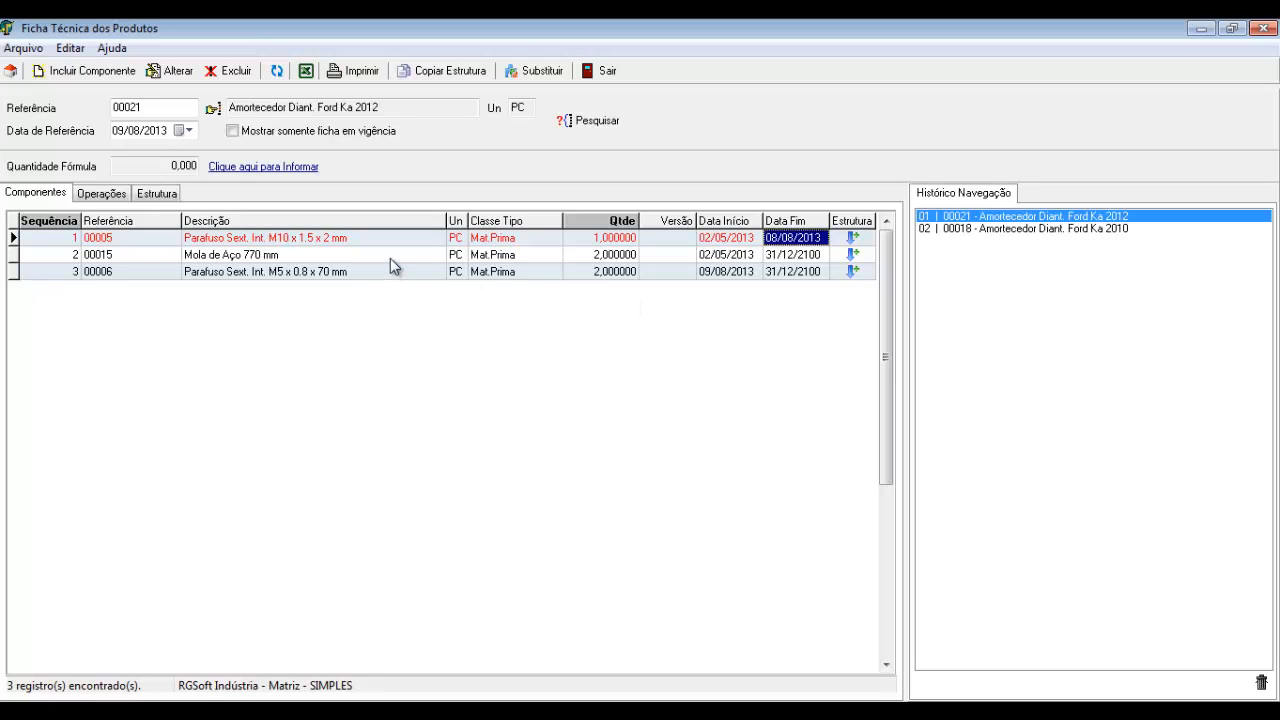
Compare the quantities of components 00005, 00015 and 00006
left_click(341, 276)
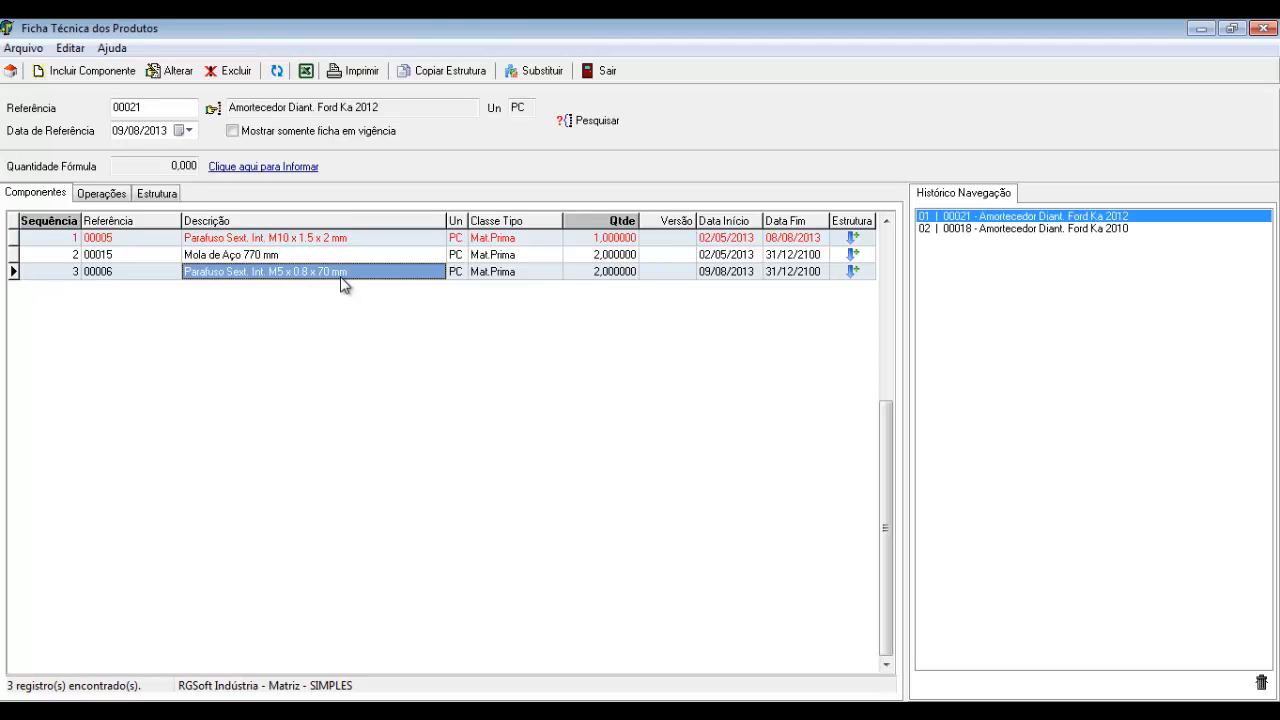
left_click(612, 256)
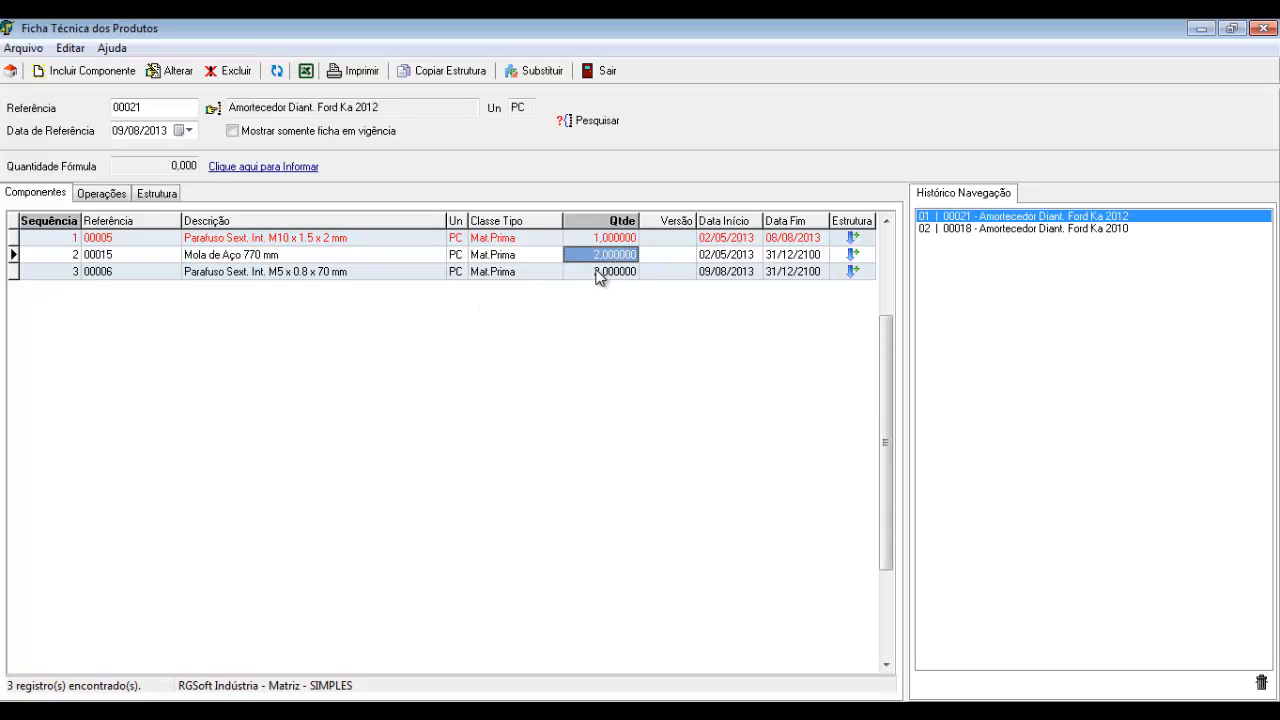
left_click(597, 271)
left_click(594, 254)
left_click(592, 240)
left_click(589, 259)
left_click(586, 271)
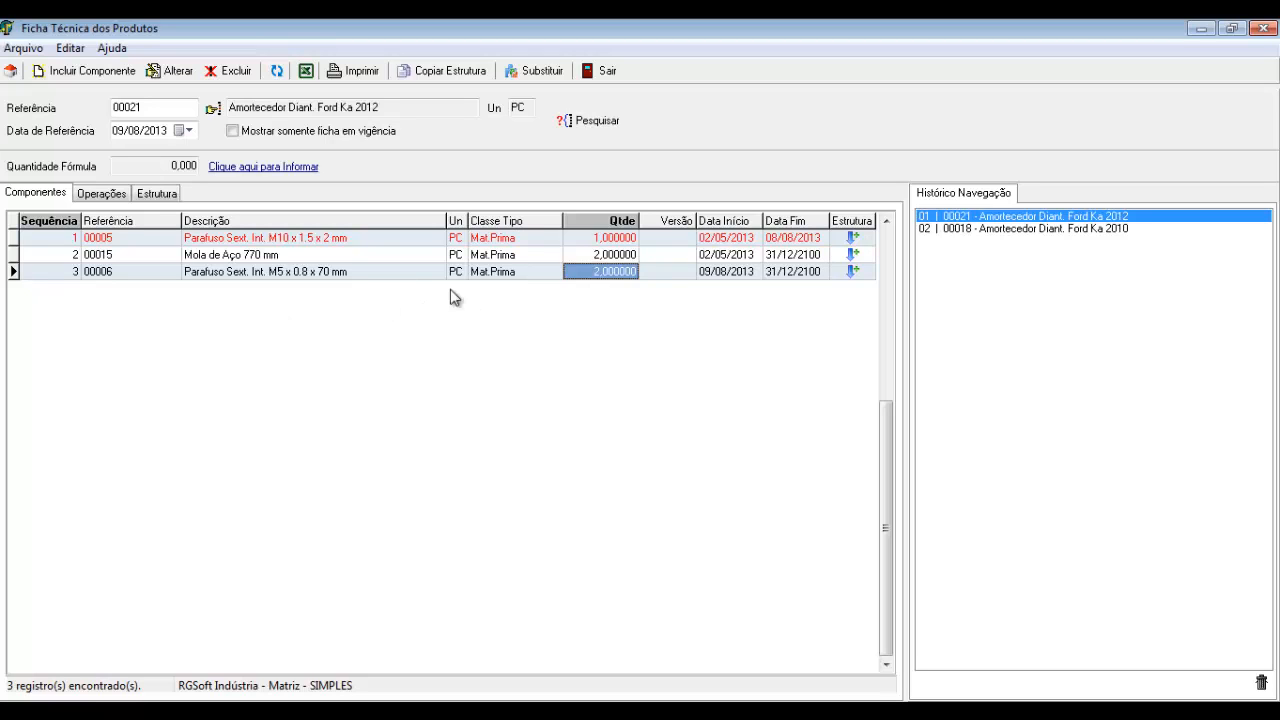
Delete the screw 00006 entry from the 00021 structure
left_click(340, 280)
right_click(340, 280)
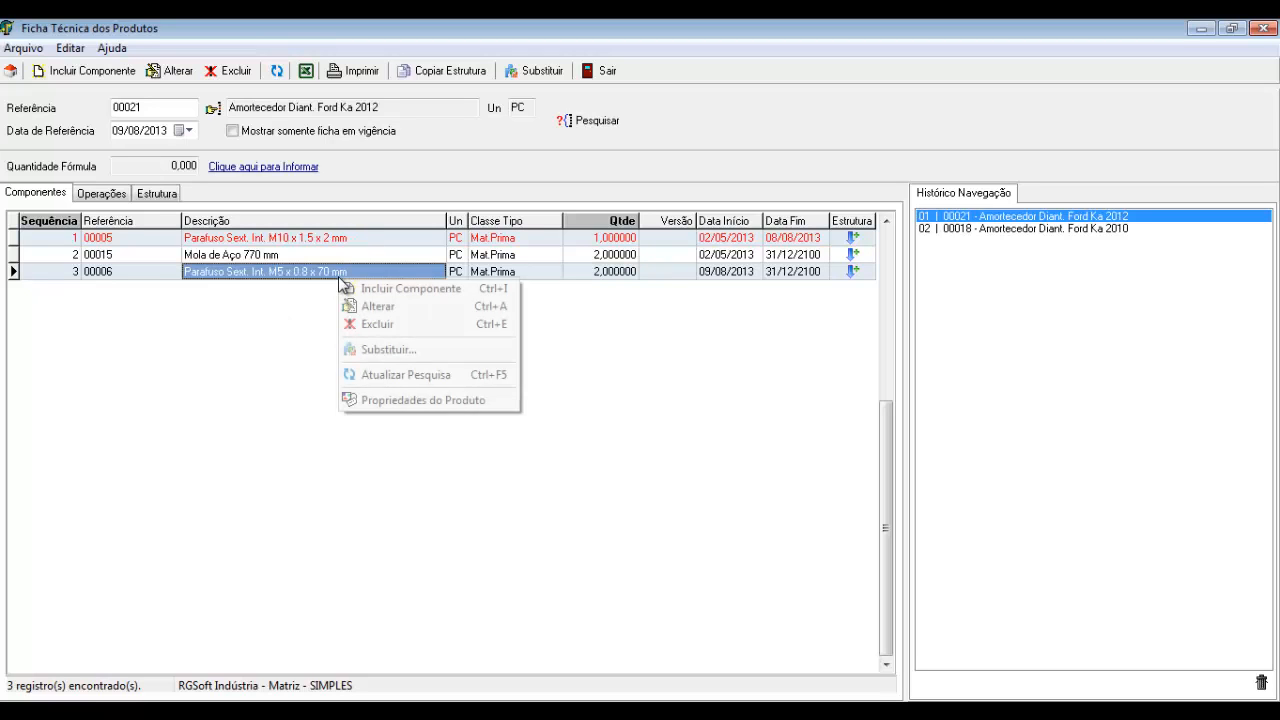
left_click(382, 325)
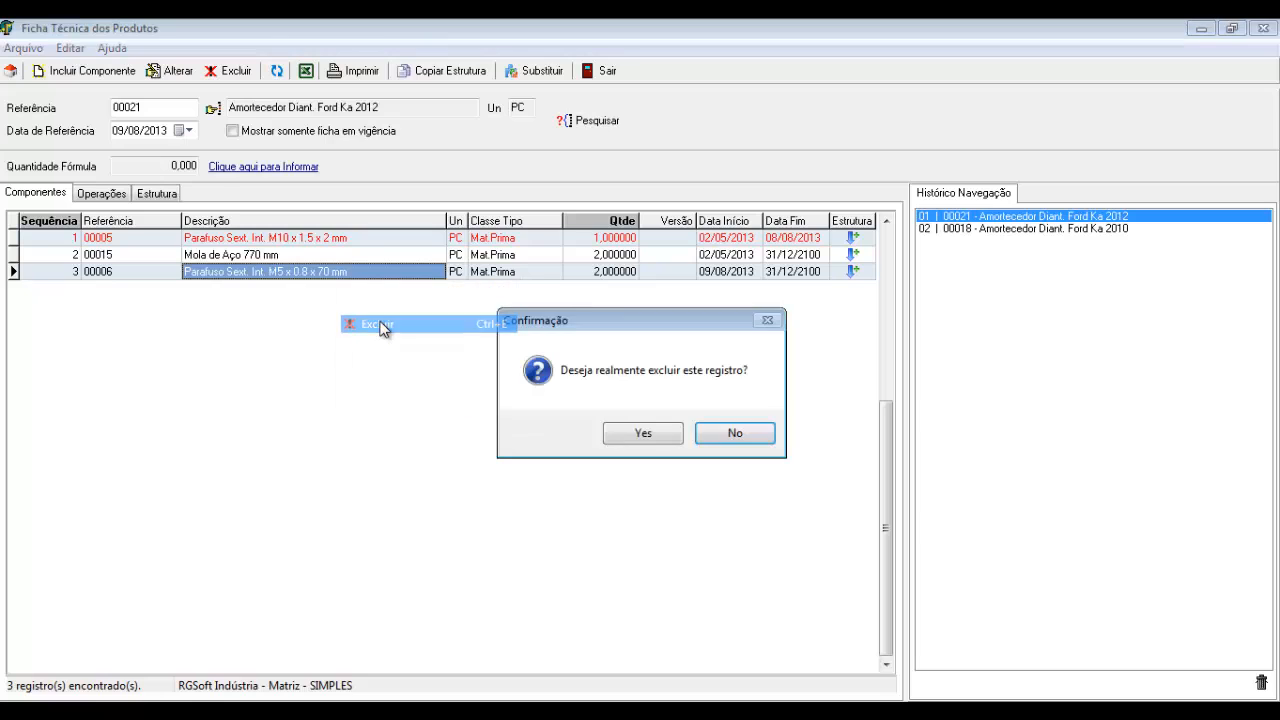
left_click(641, 436)
Restore screw 00005's end date to 31/12/2100
double_click(779, 240)
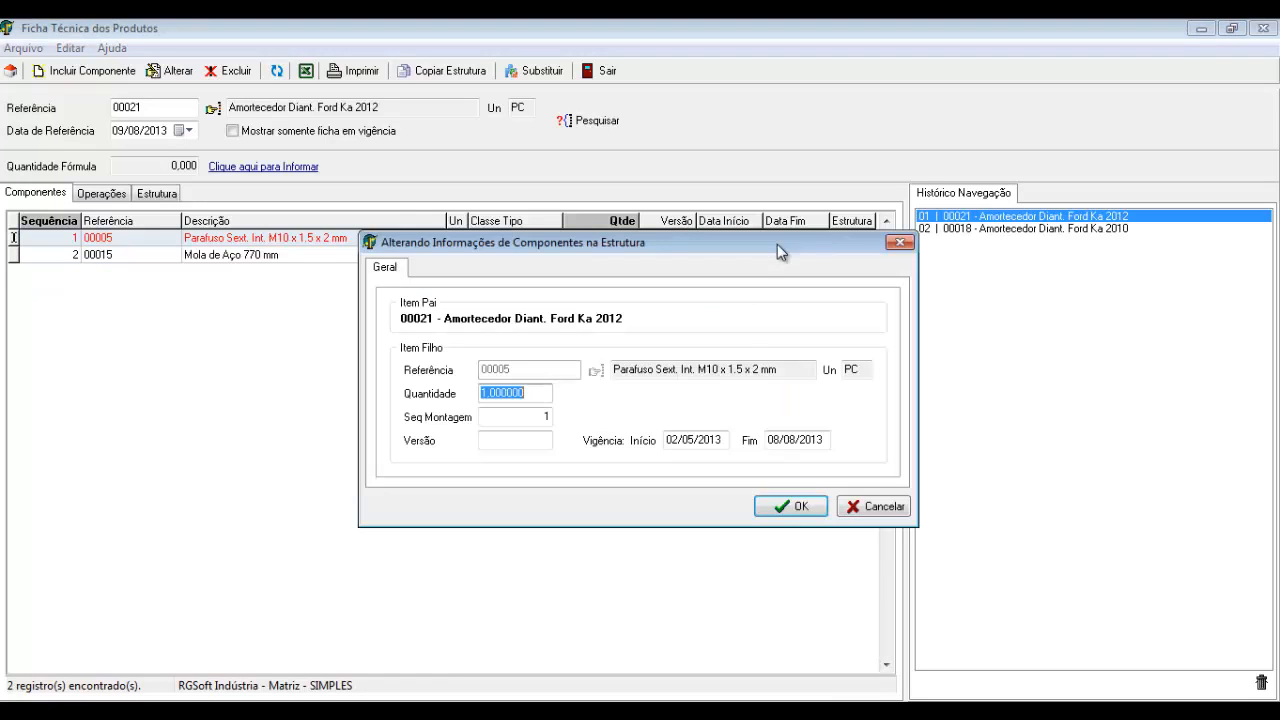
left_click(780, 439)
type("31/")
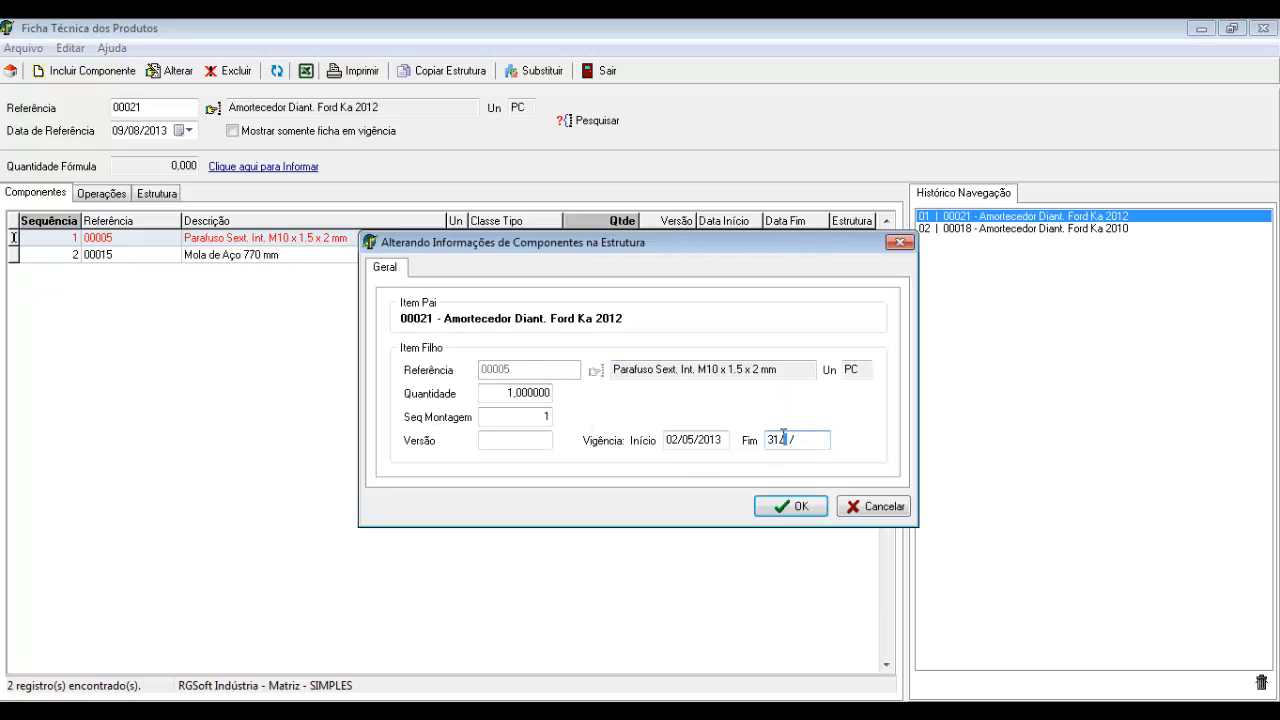
type("12/2100")
key("Tab")
key("Return")
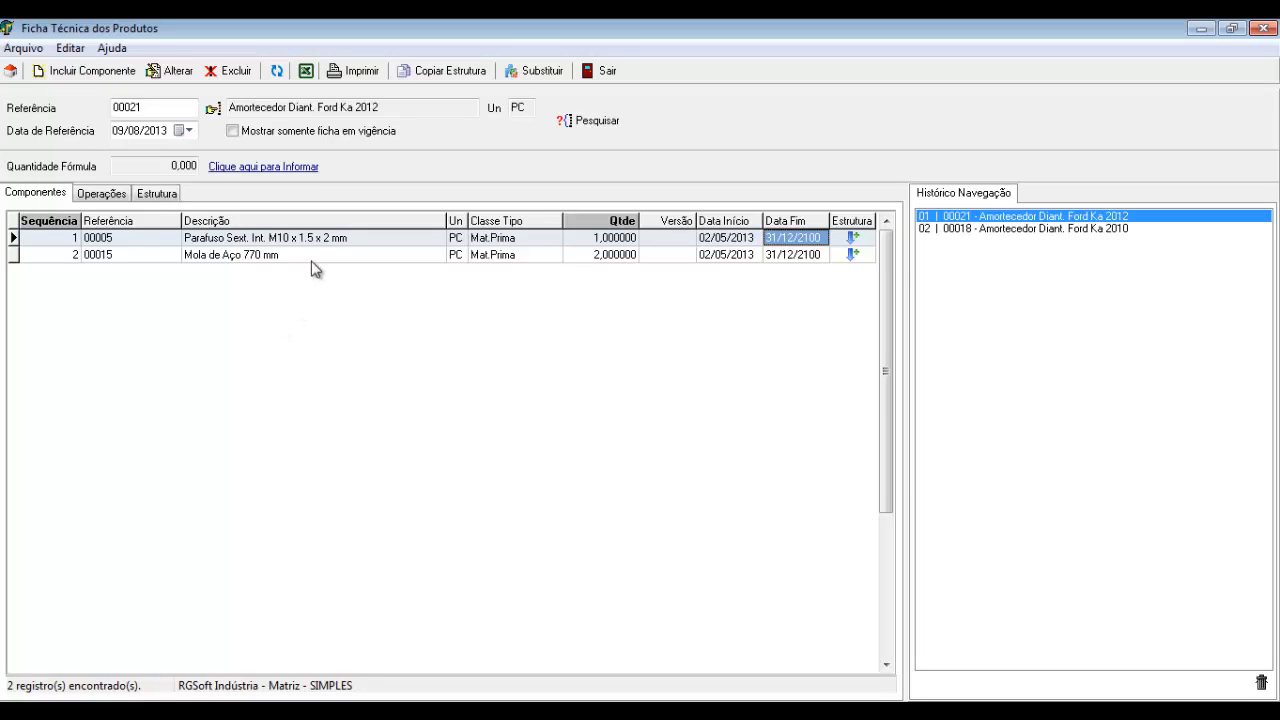
left_click(293, 242)
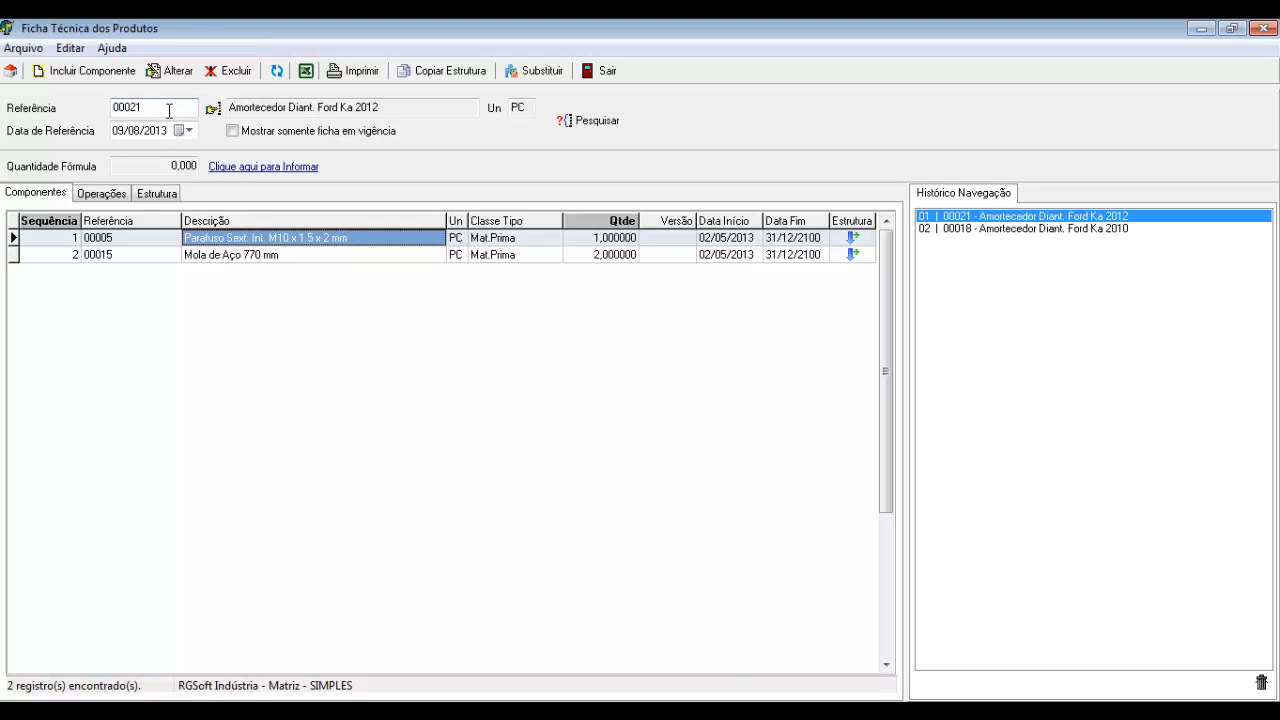
Use Substituir on screw 00005, choosing screw 00006 as its replacement from 09/08/2013
right_click(322, 242)
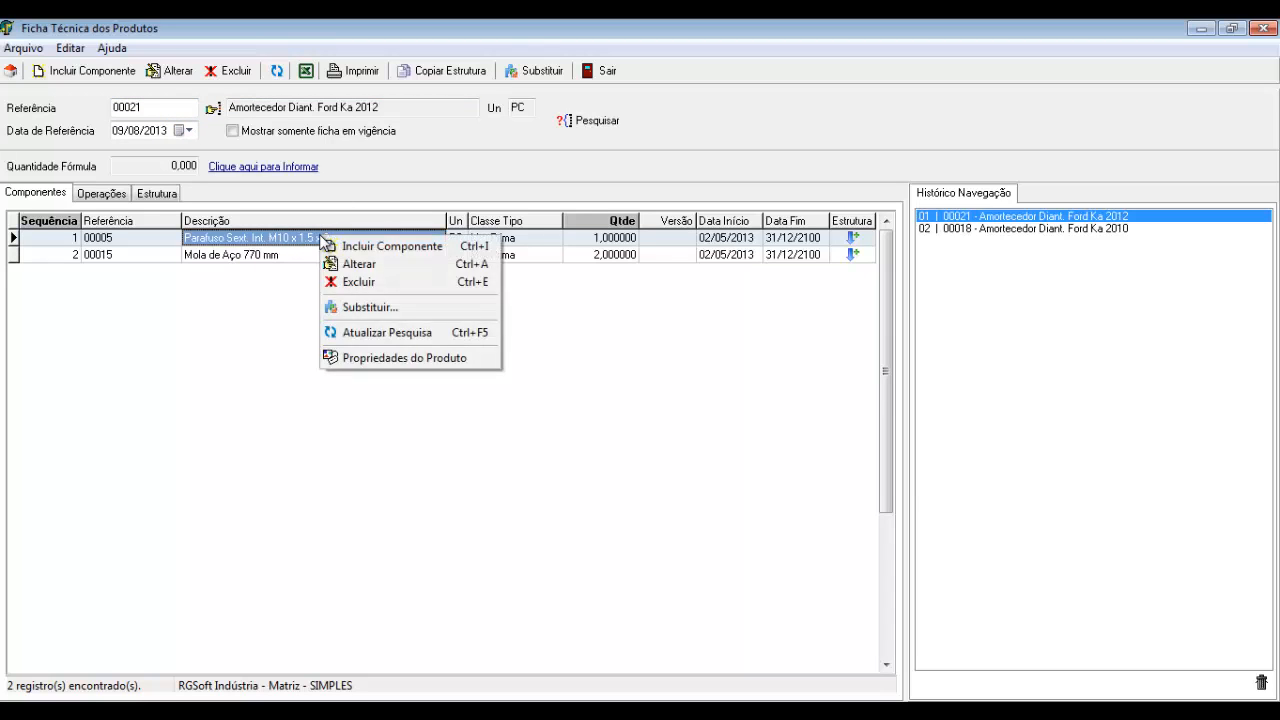
left_click(383, 316)
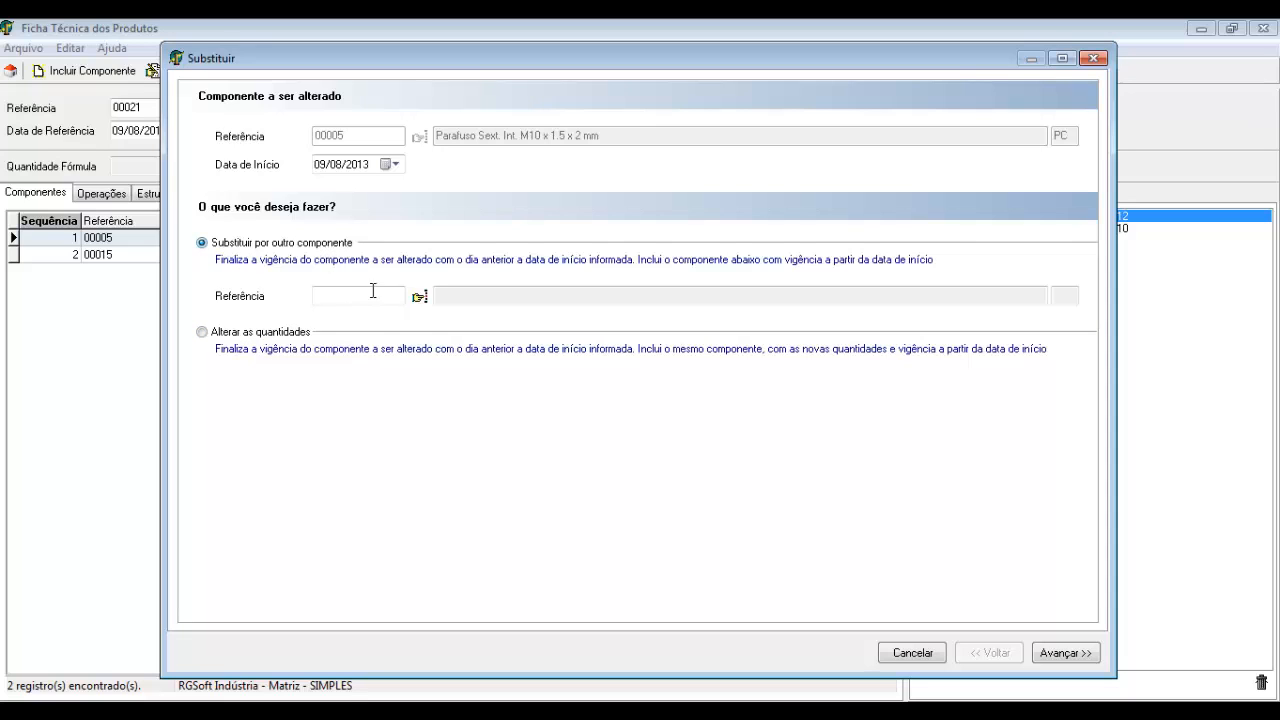
left_click(420, 296)
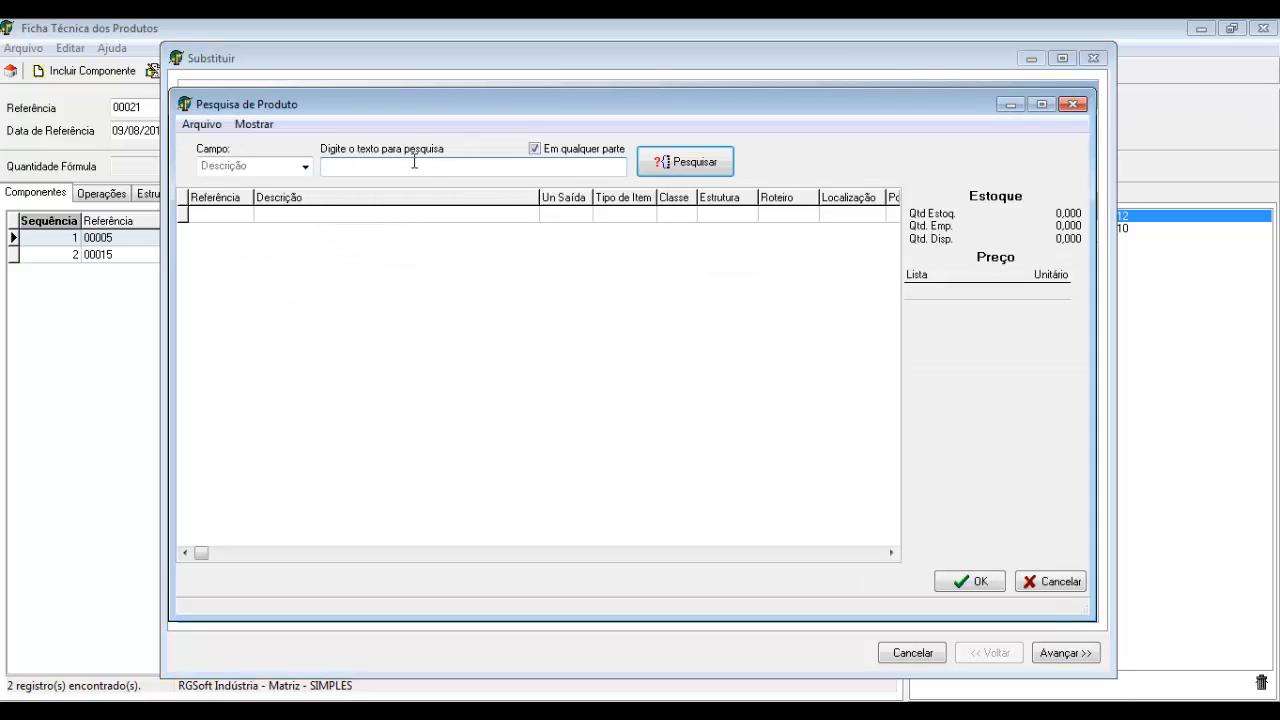
type("PARA")
key("Return")
key("Down")
key("Down")
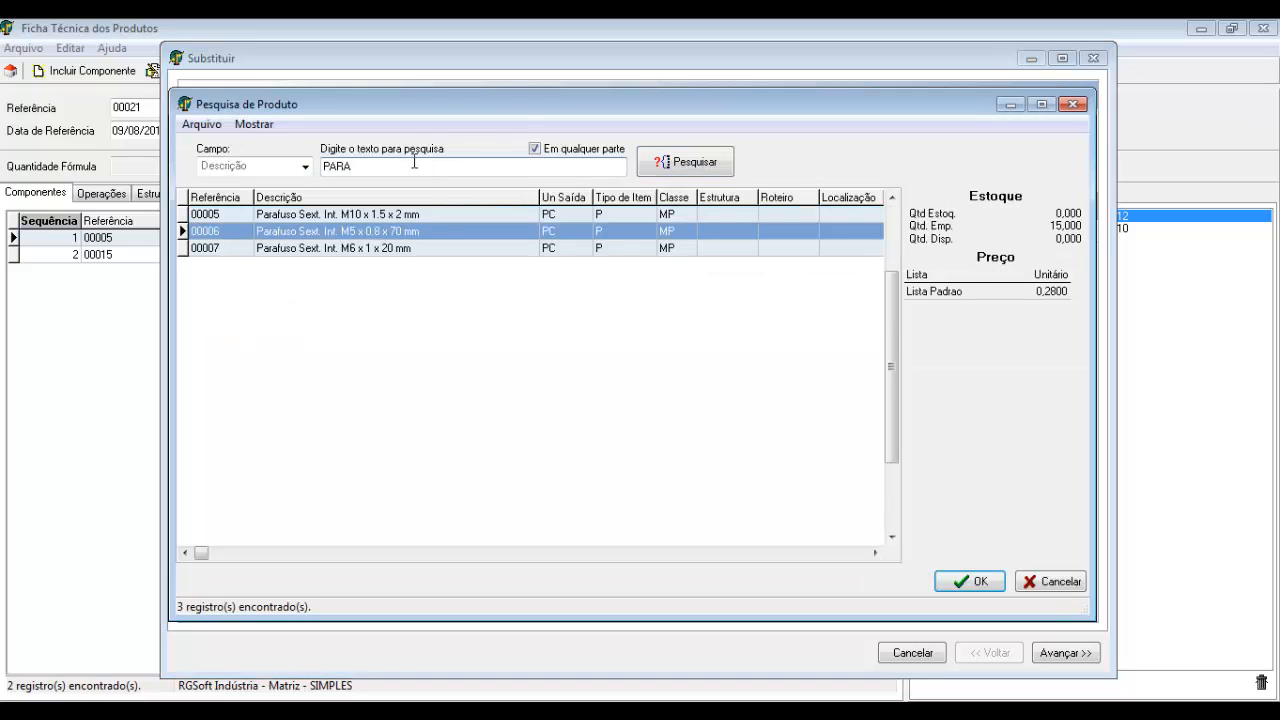
key("Up")
key("Up")
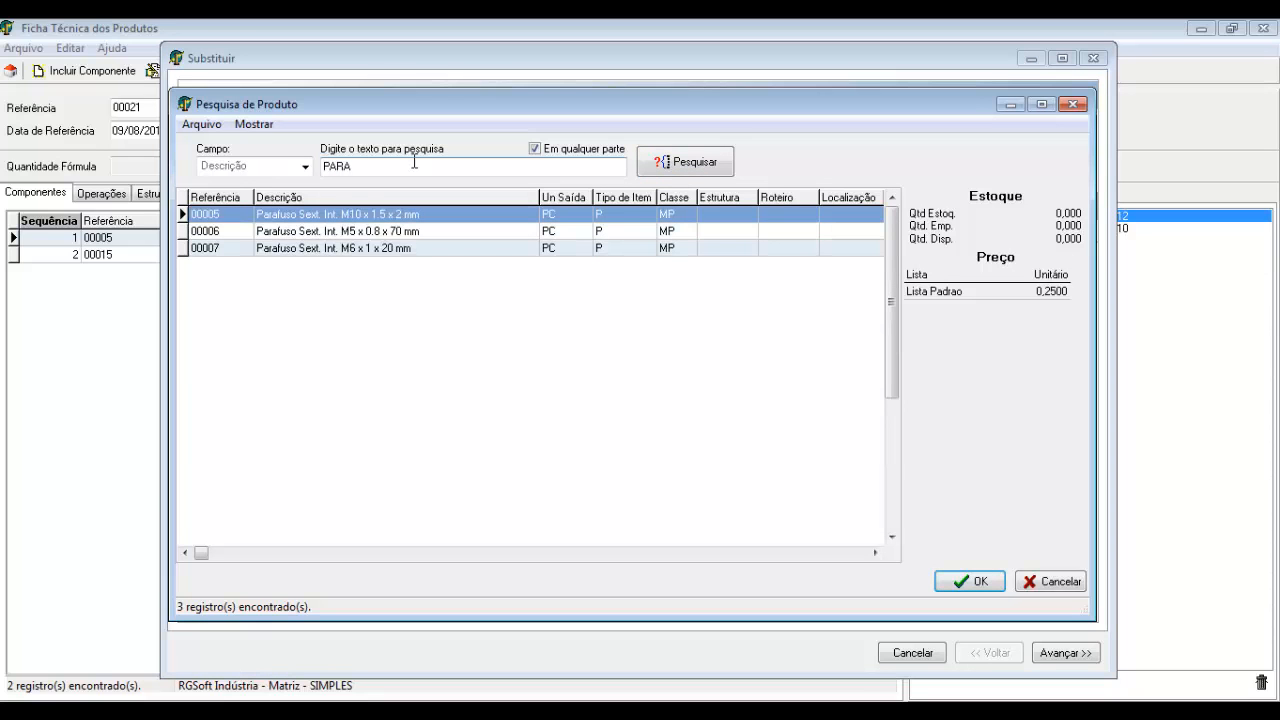
key("Down")
key("Down")
key("Up")
key("Return")
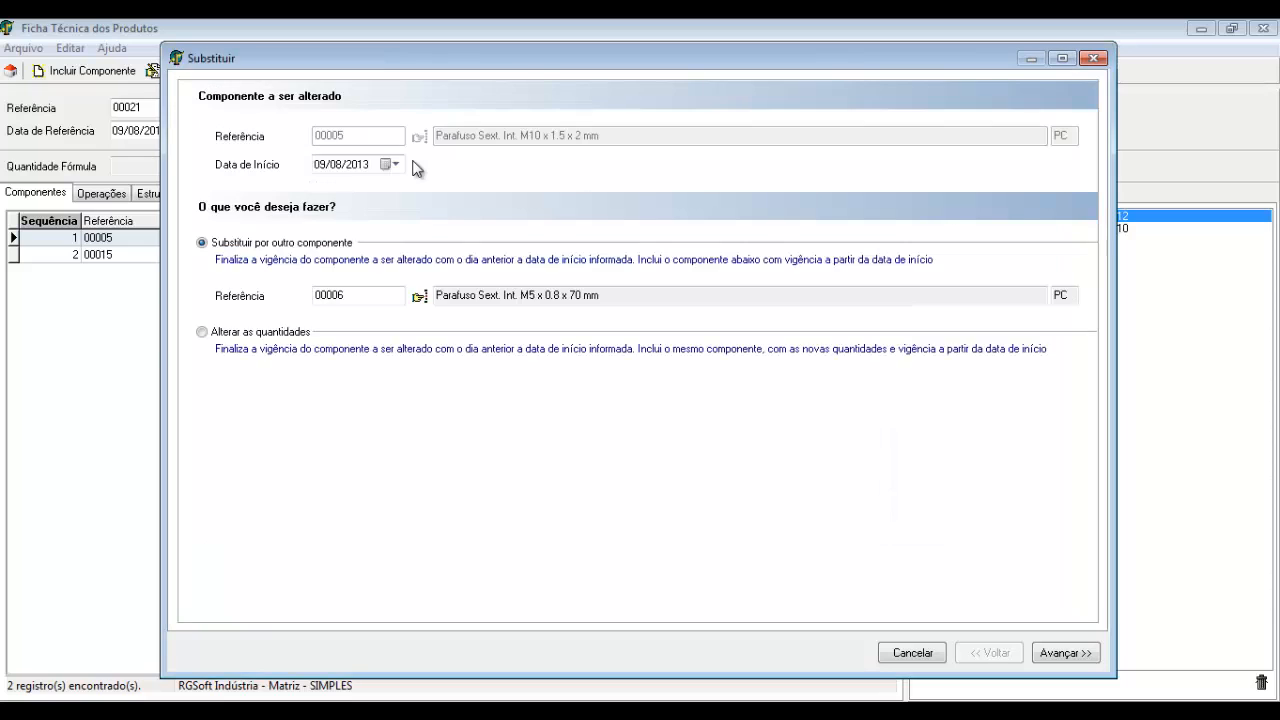
Mark structures 00021 (quantity 1) and 00018 (quantity 2) for the substitution
left_click(1063, 651)
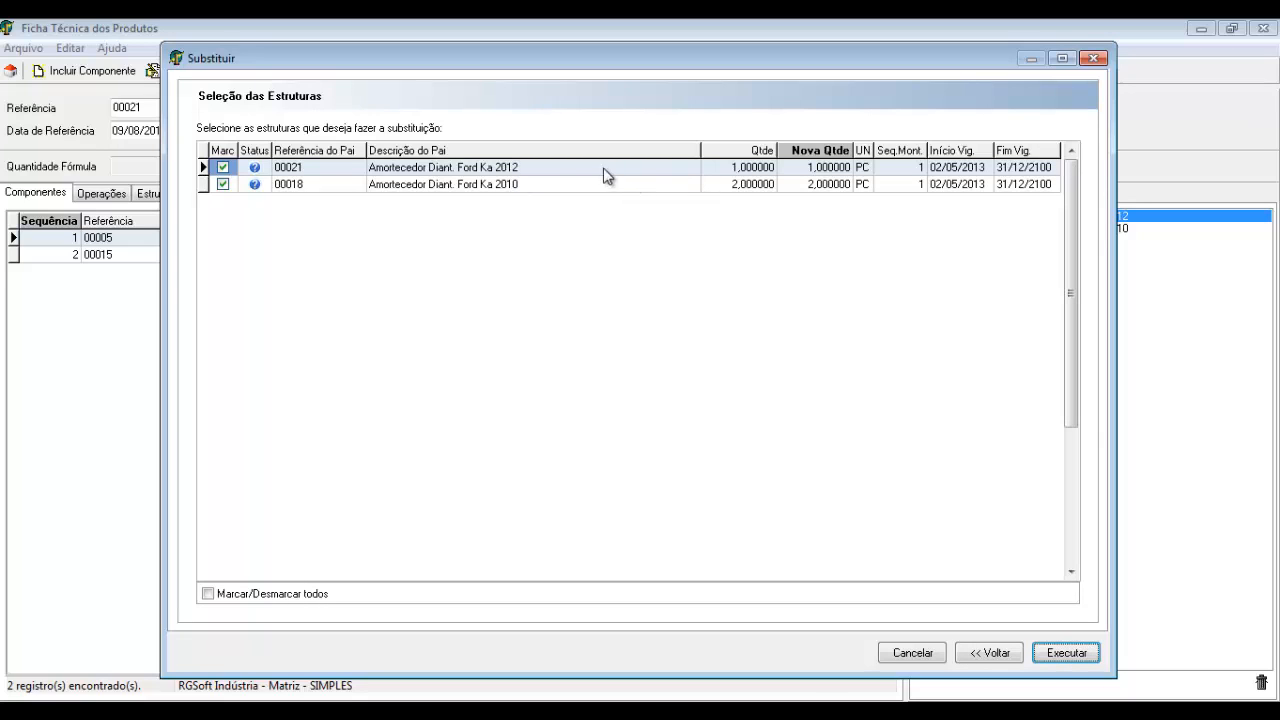
left_click(464, 168)
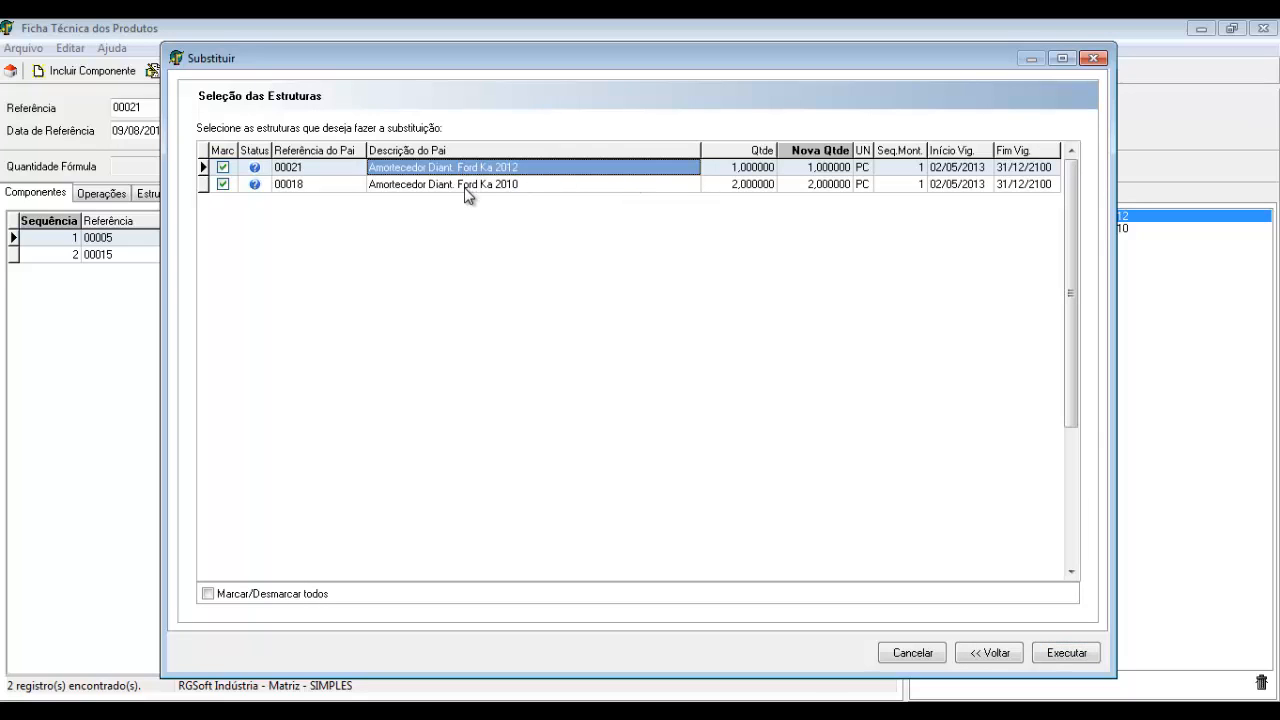
left_click(464, 187)
left_click(724, 169)
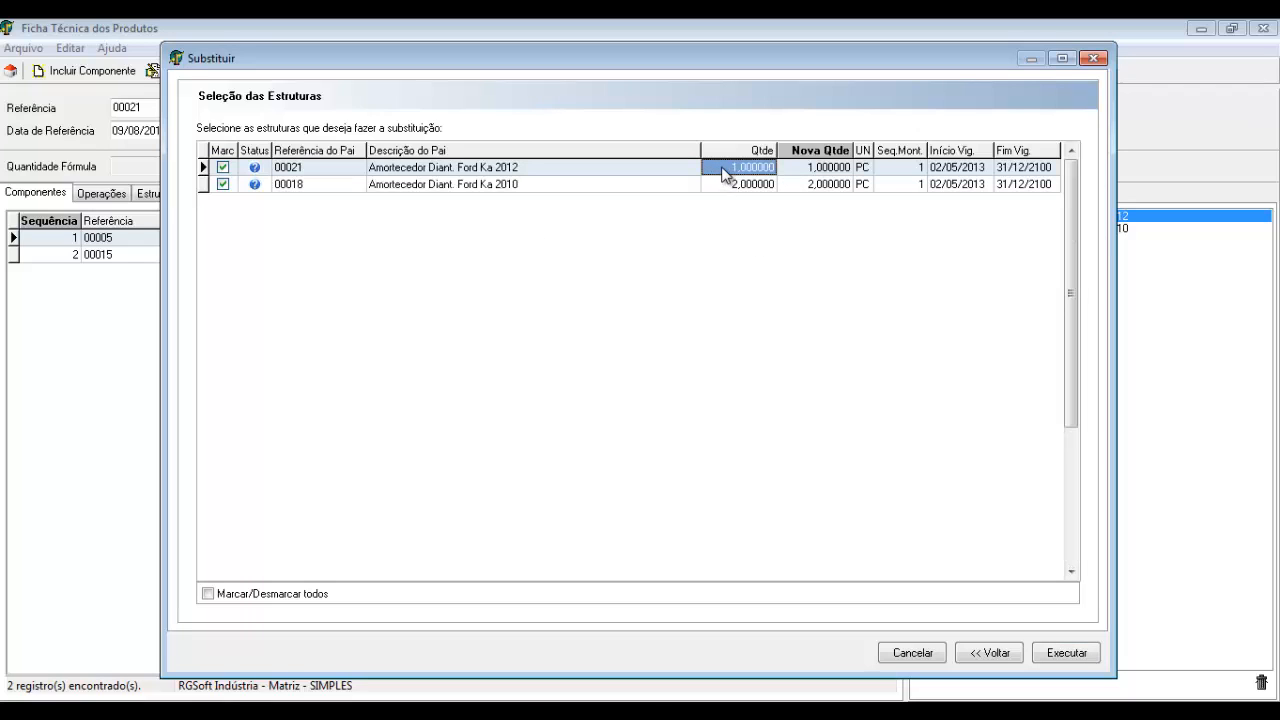
left_click(724, 187)
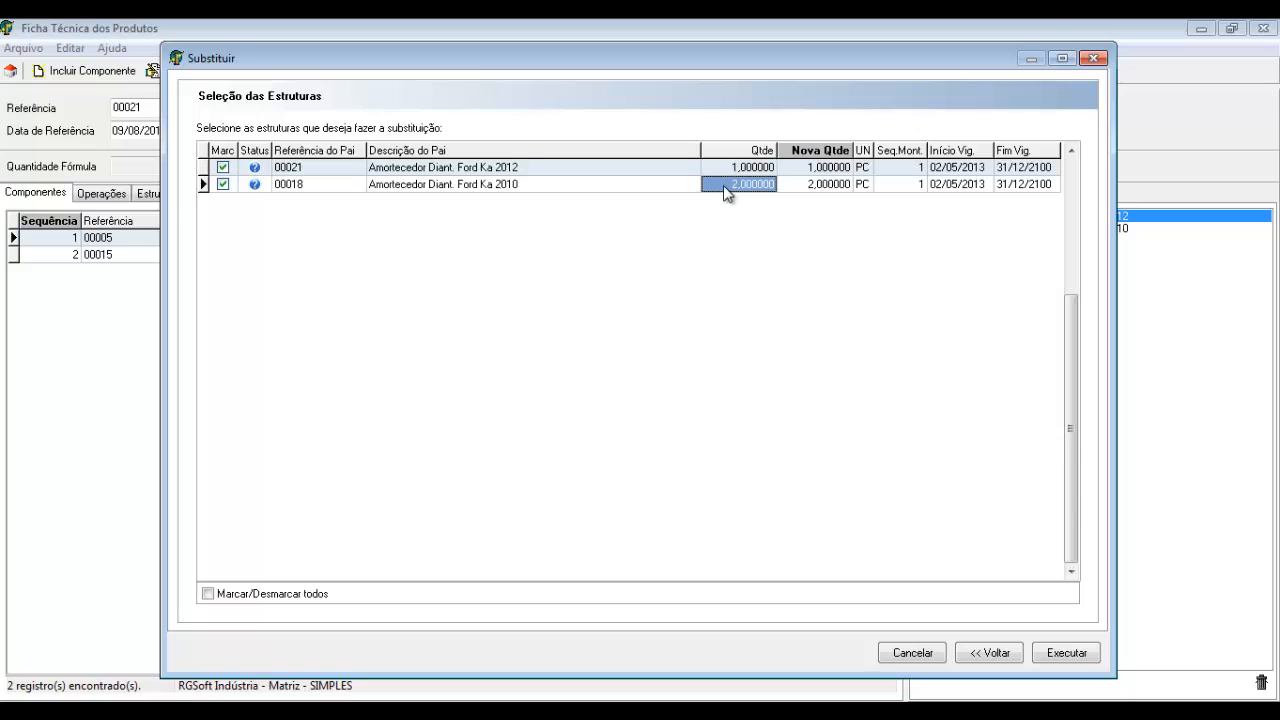
left_click(208, 594)
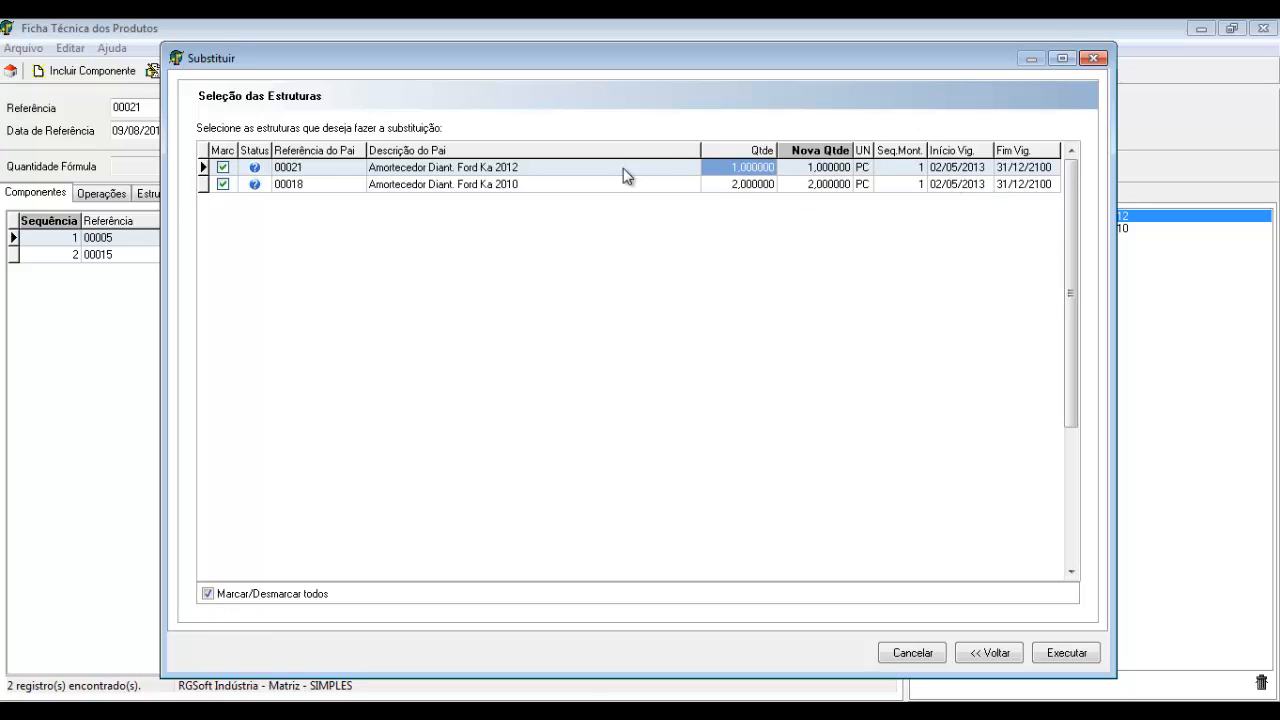
Execute the substitution, confirm it and enter the authentication code to finish
left_click(1064, 650)
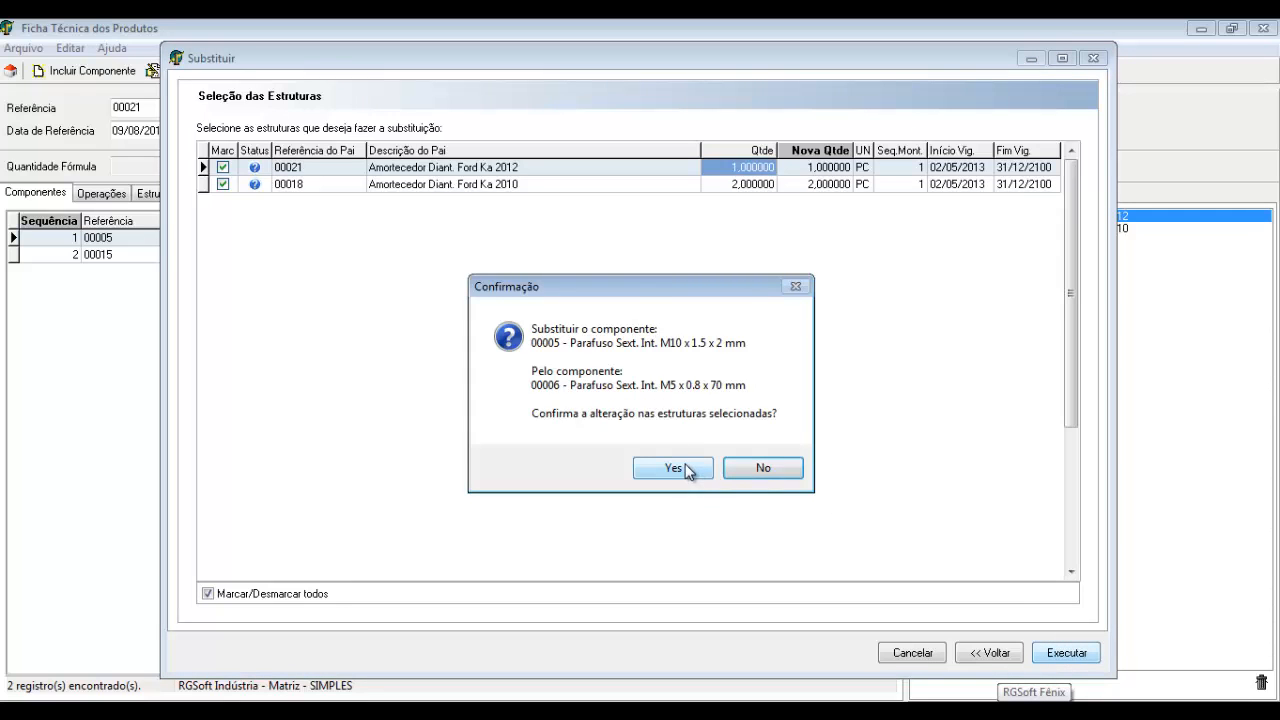
left_click_drag(631, 289, 548, 226)
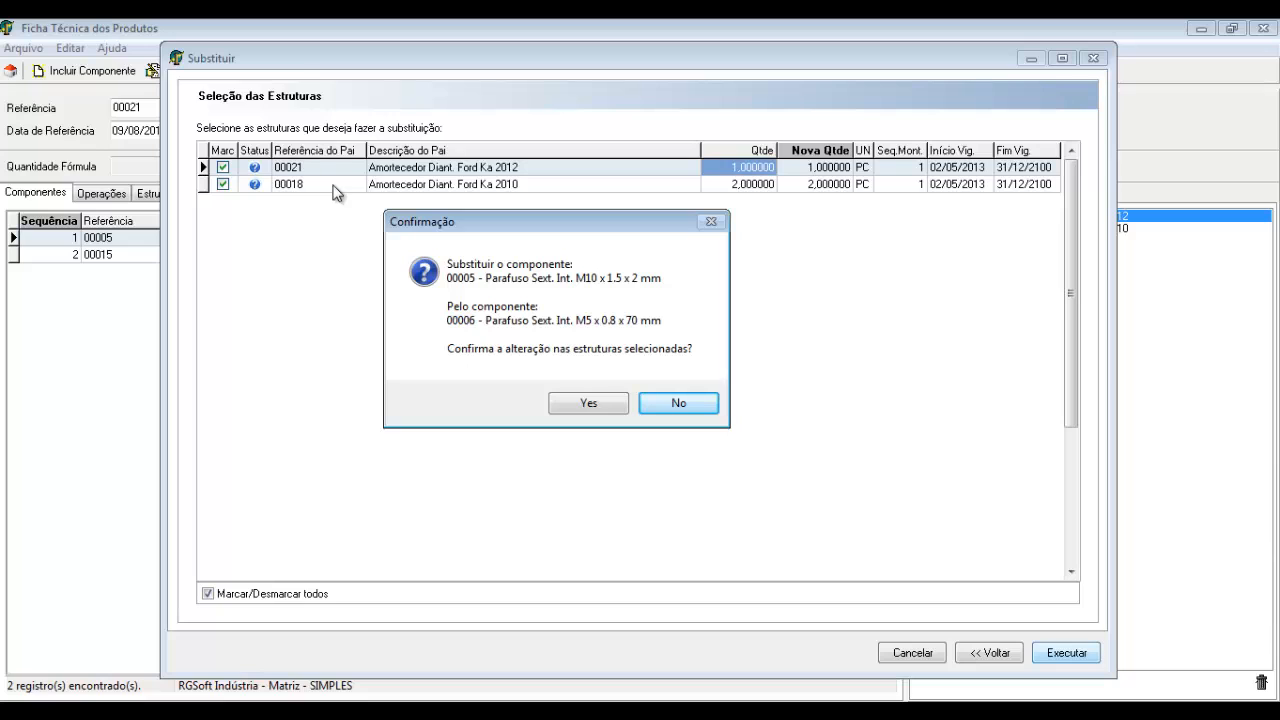
left_click(588, 402)
type("P")
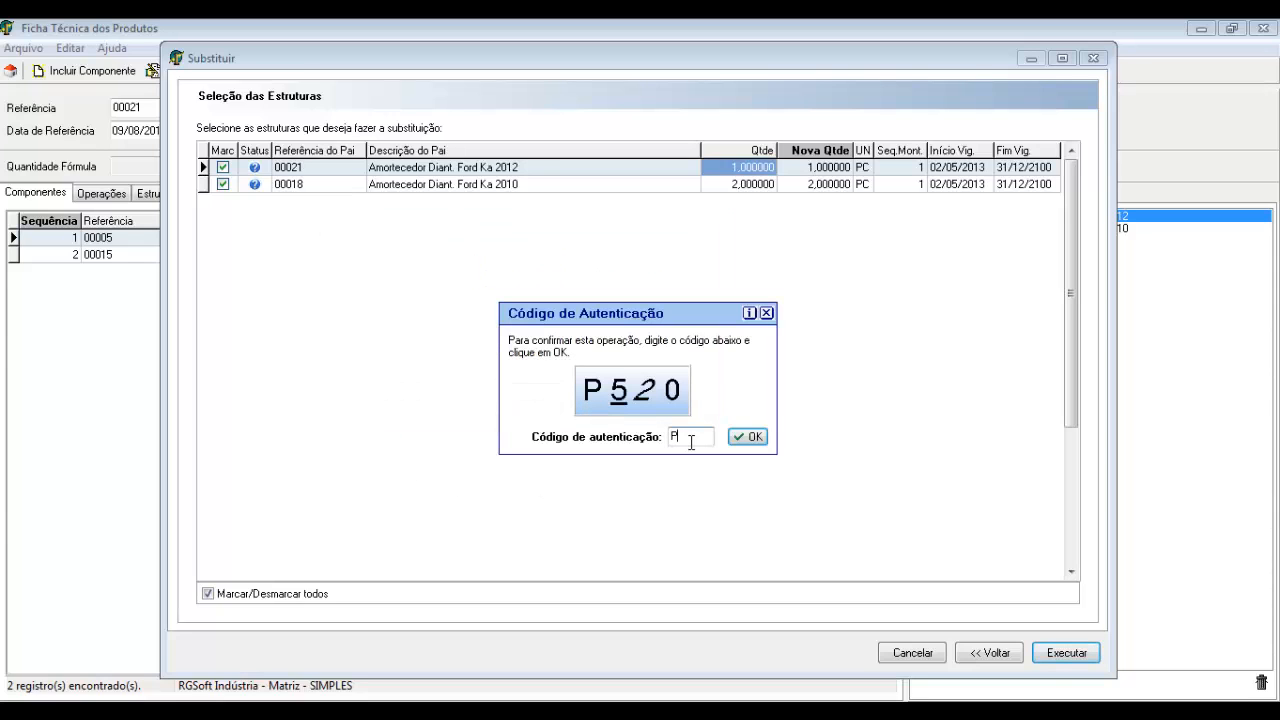
type("520")
left_click(752, 439)
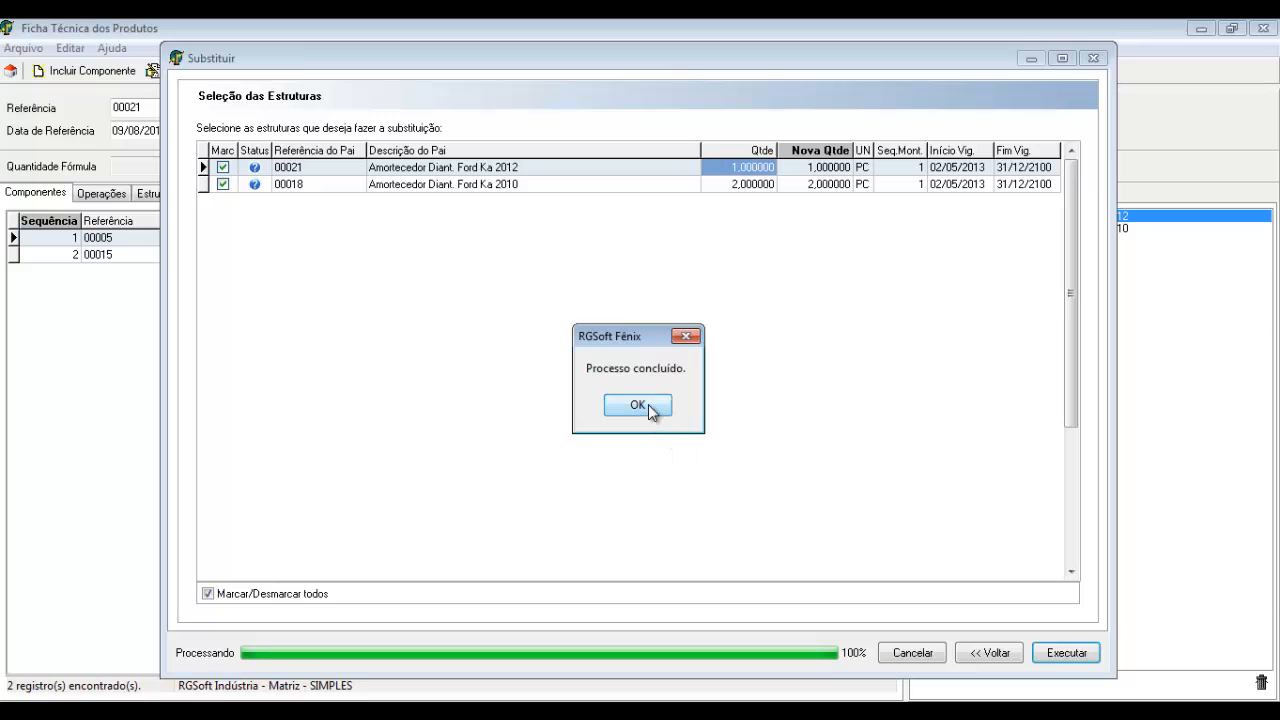
left_click(648, 404)
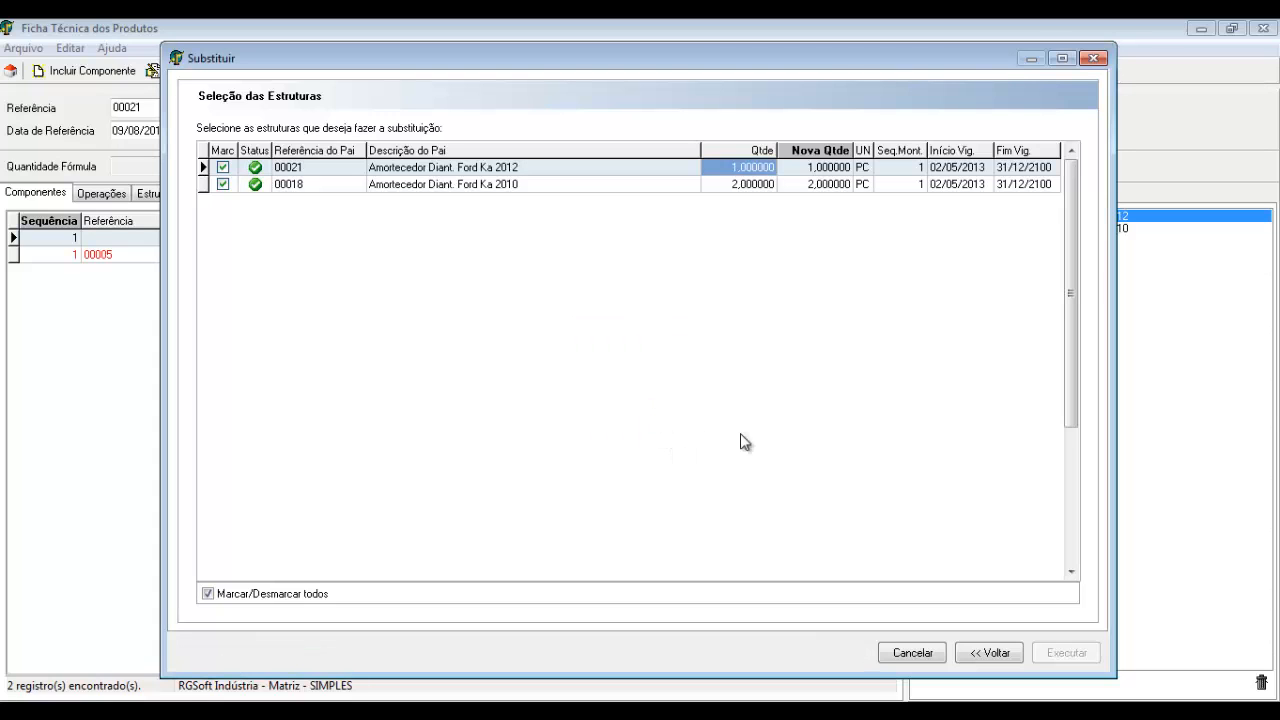
Close the substitution window and list only 00021's currently valid components, checking screw 00006's dates
left_click(908, 654)
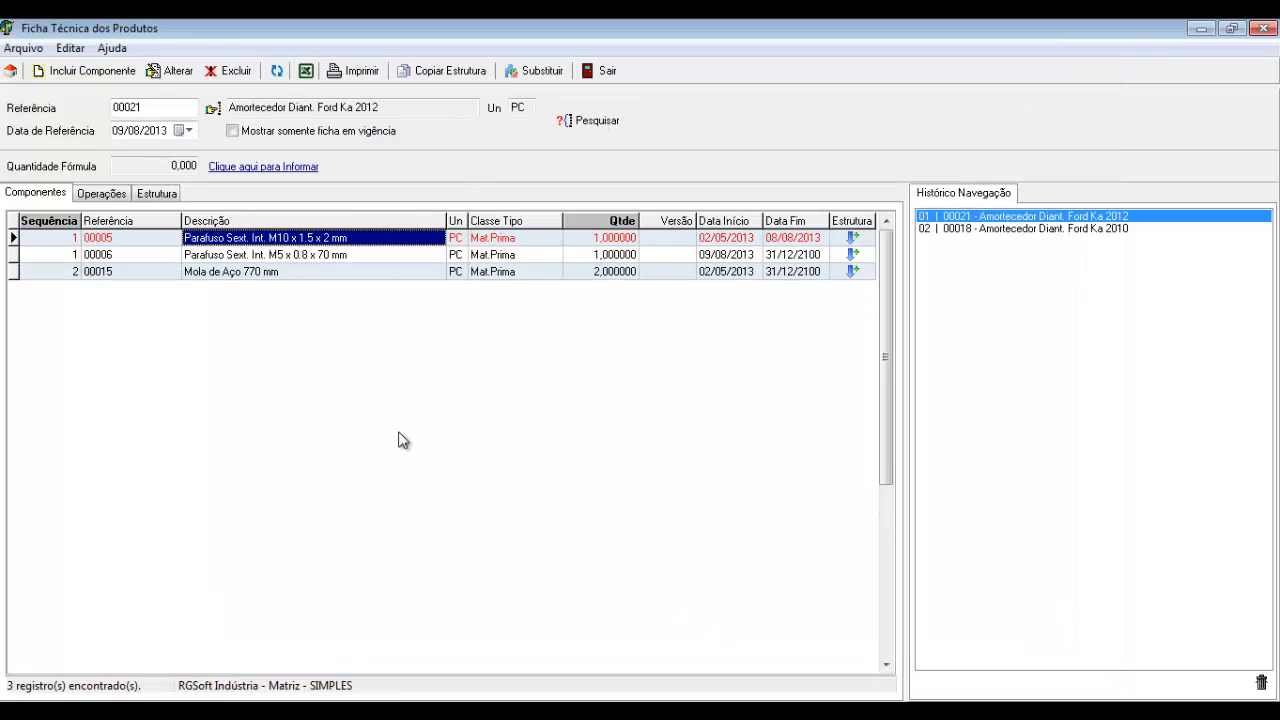
left_click(233, 131)
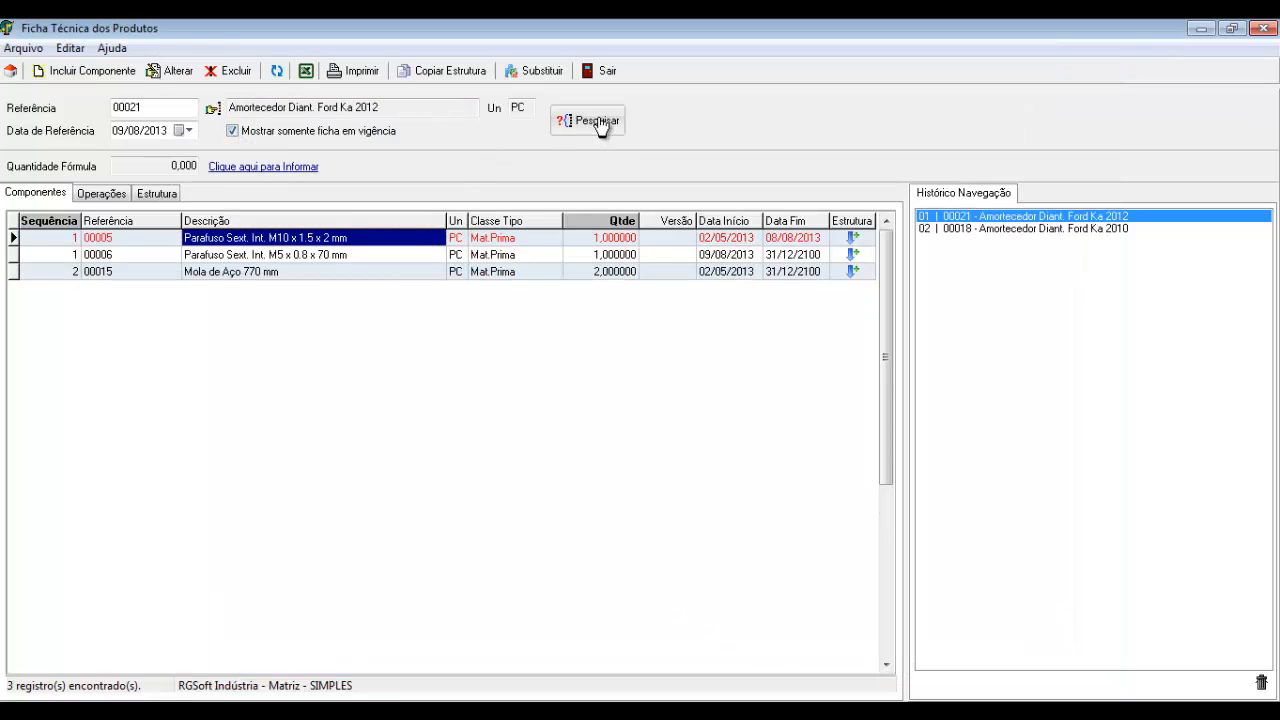
left_click(593, 121)
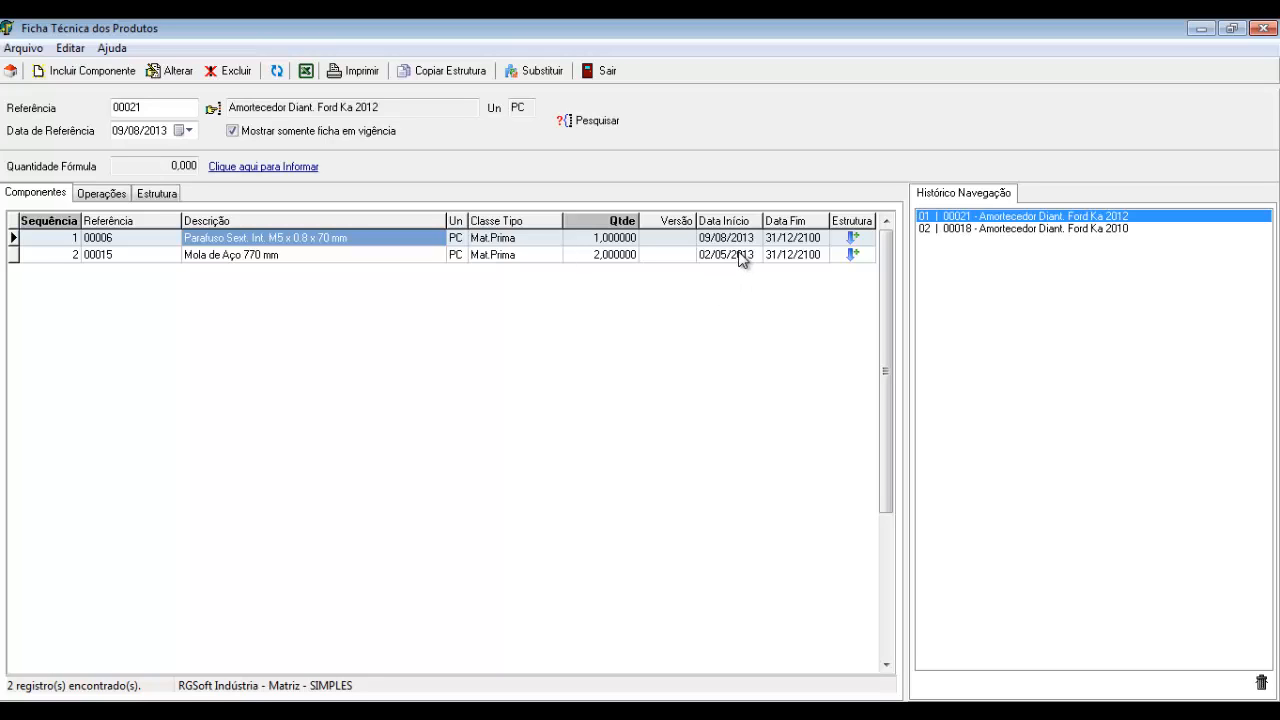
left_click(718, 240)
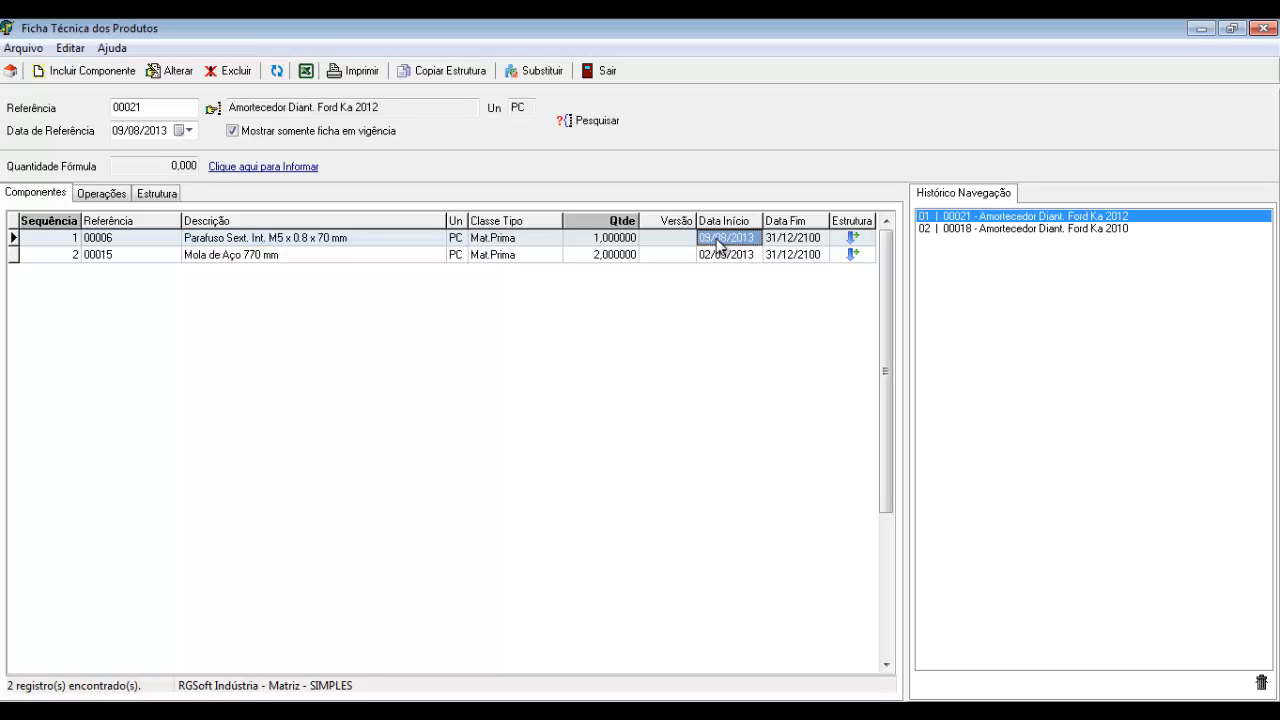
left_click(798, 240)
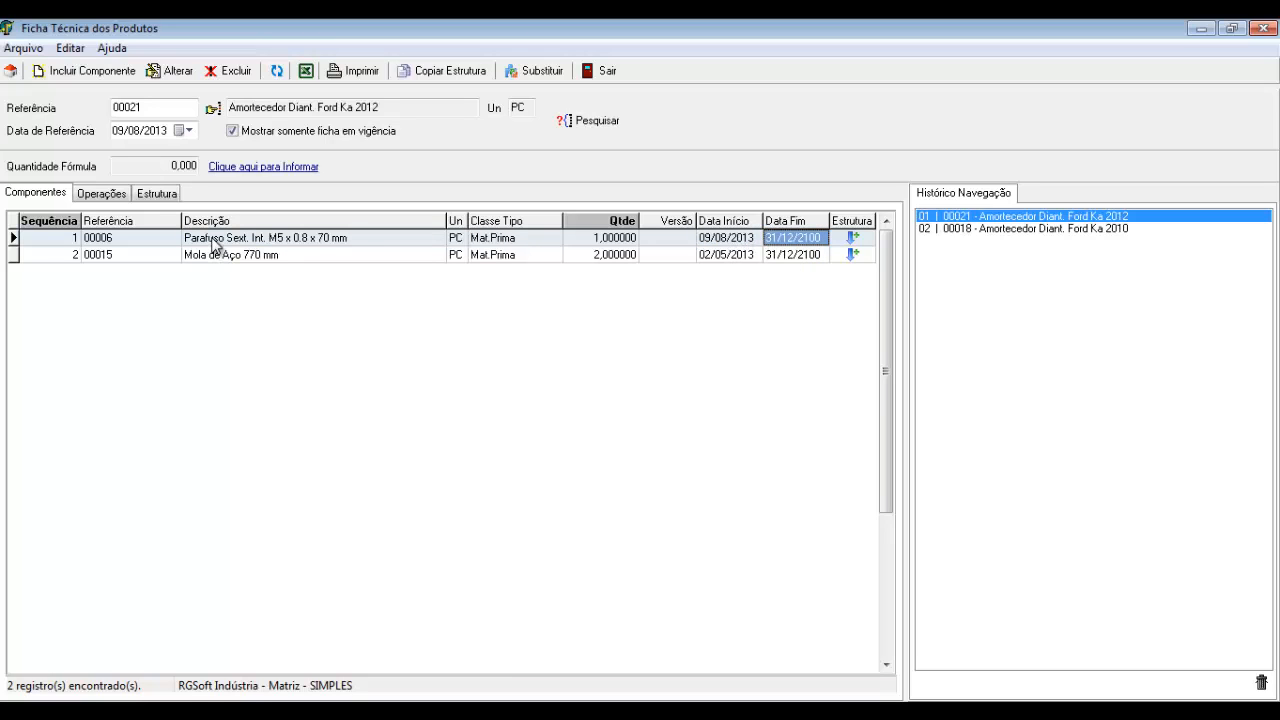
Show all components again so screw 00005 ending 08/08/2013 appears beside 00006 from 09/08/2013
left_click(232, 131)
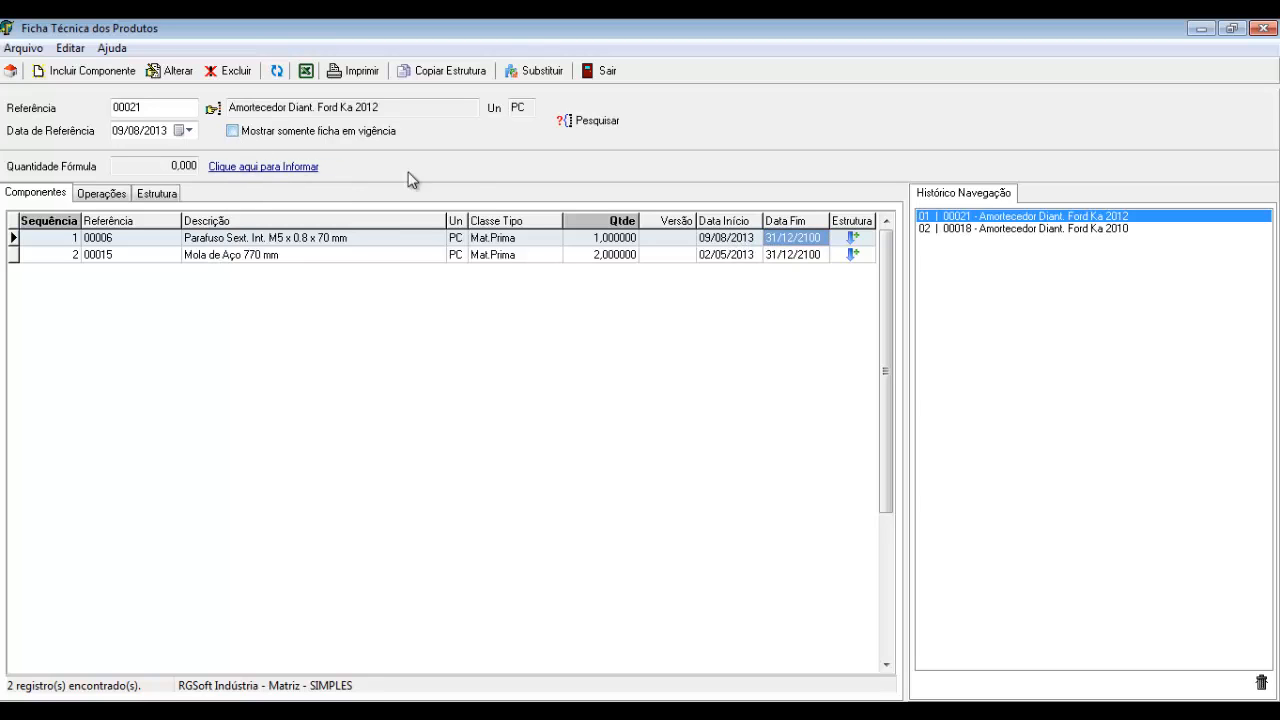
left_click(591, 123)
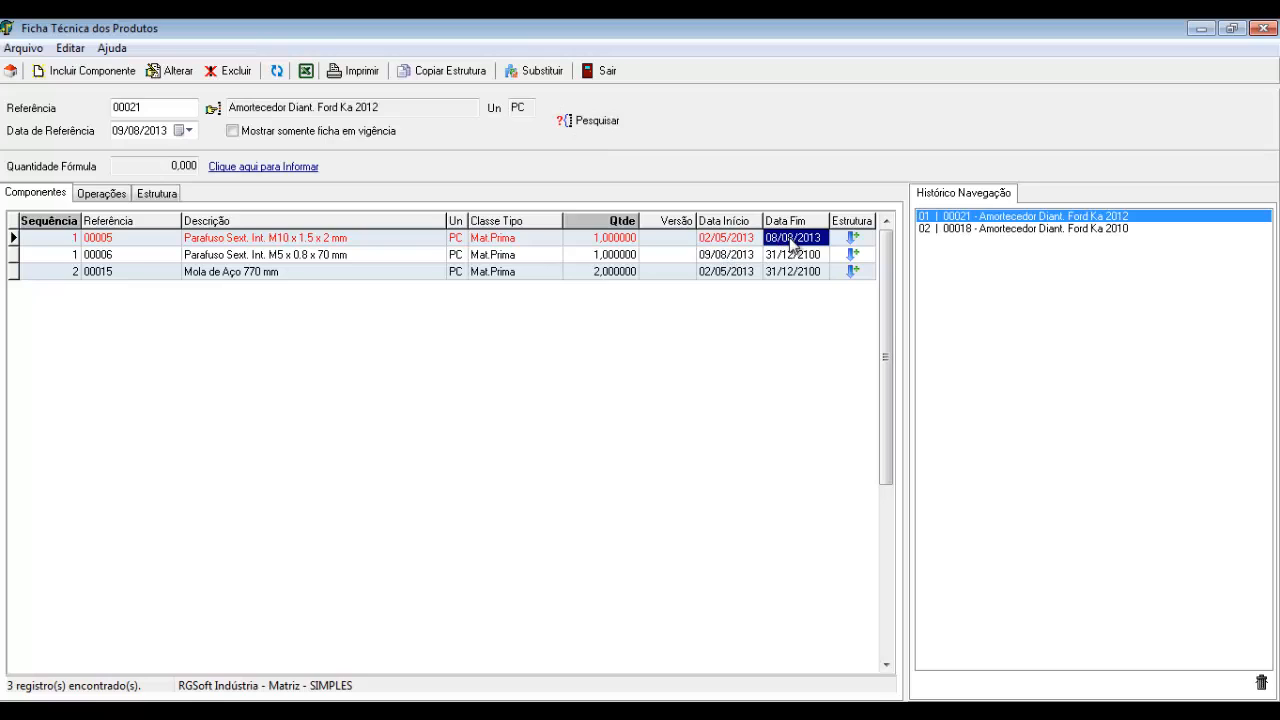
left_click(736, 256)
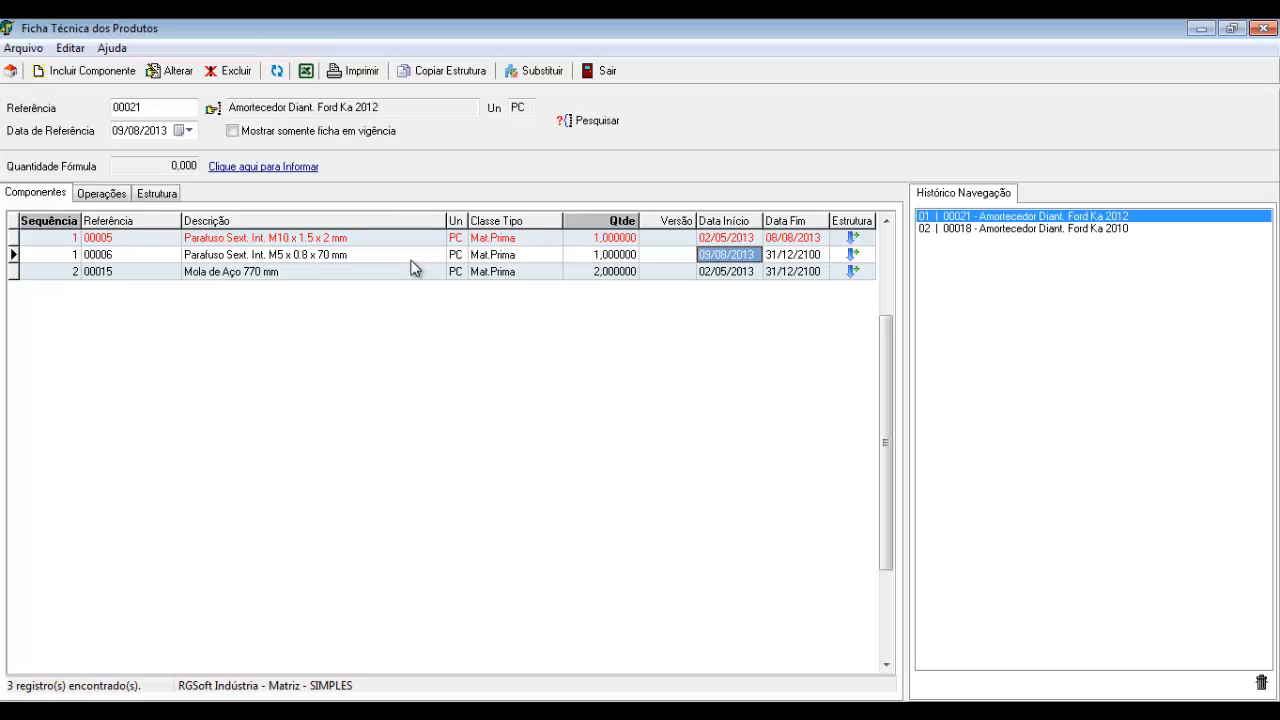
Load product 00018 Ford Ka 2010's structure from the product search
left_click(214, 110)
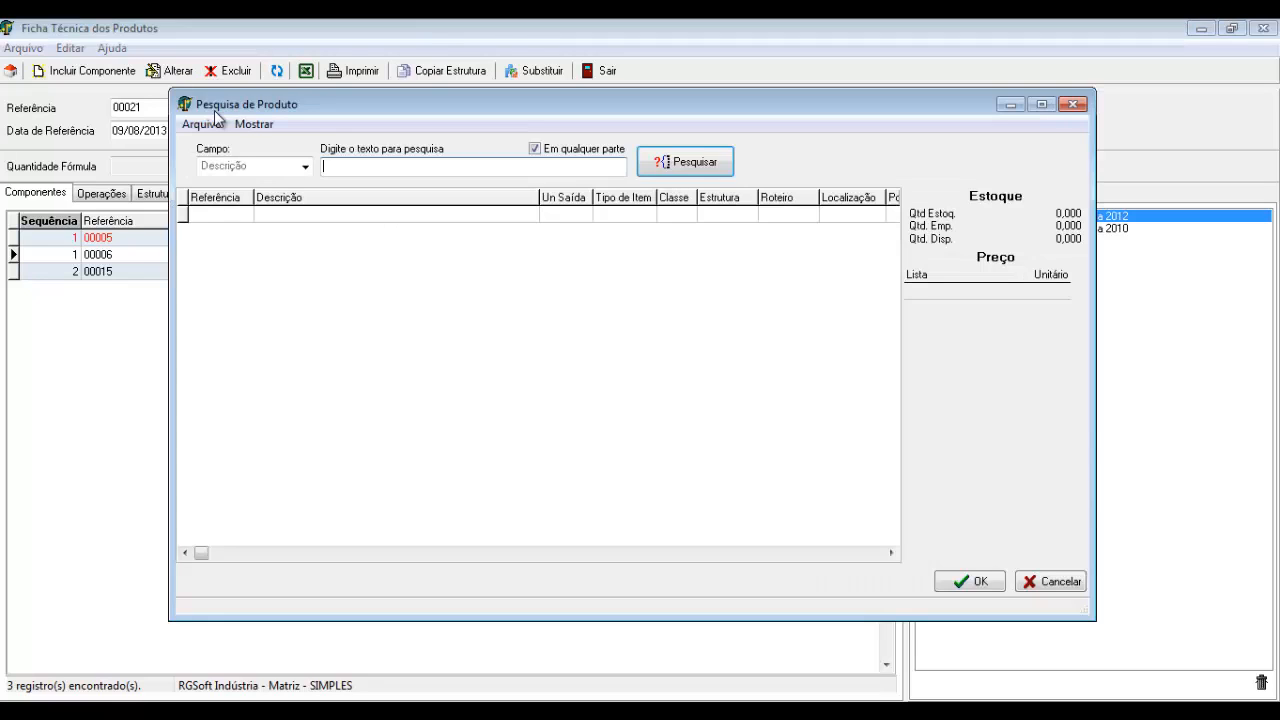
left_click(664, 170)
double_click(628, 263)
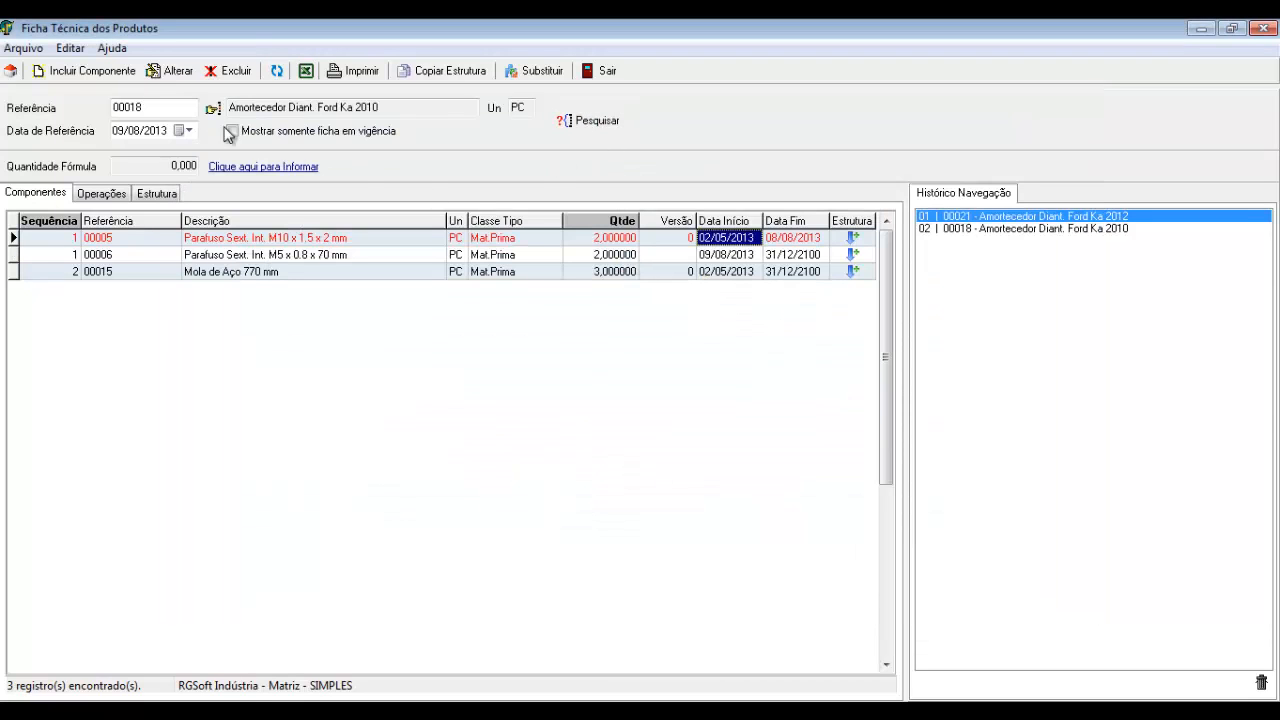
left_click_drag(366, 108, 386, 110)
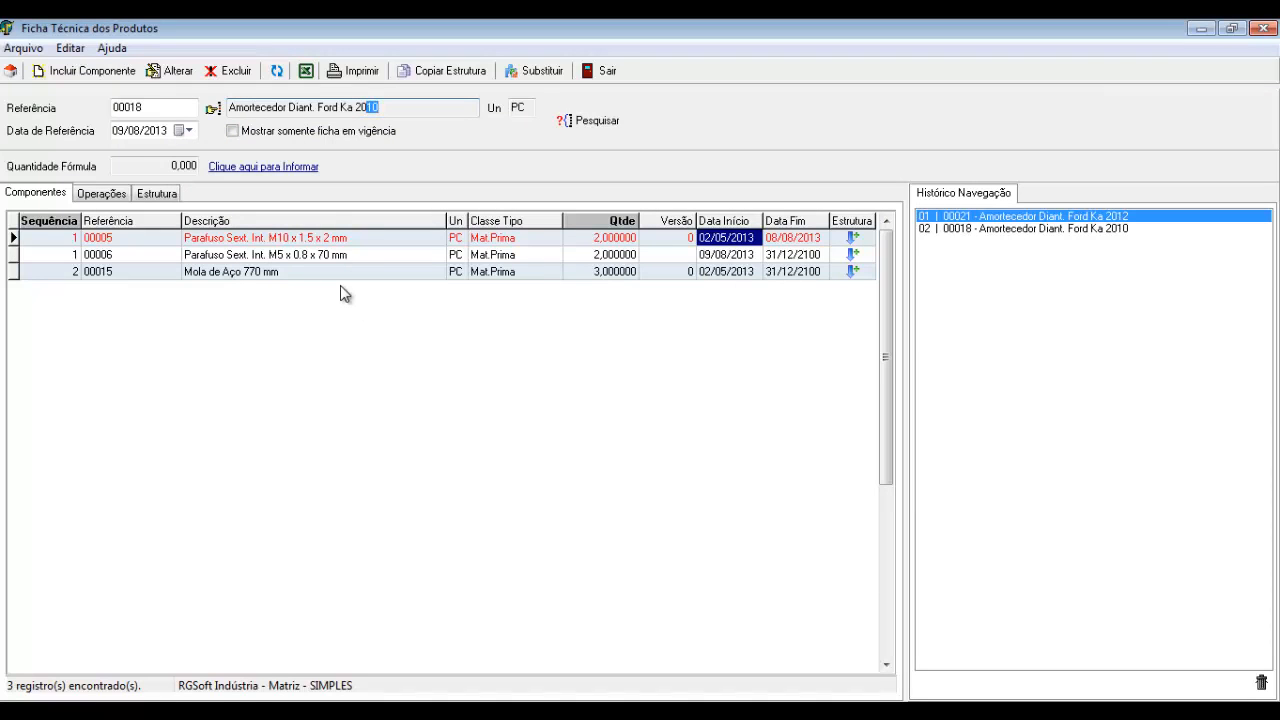
Confirm screw 00005 ends 08/08/2013 and 00006 starts 09/08/2013, then close the structure window
left_click(720, 256)
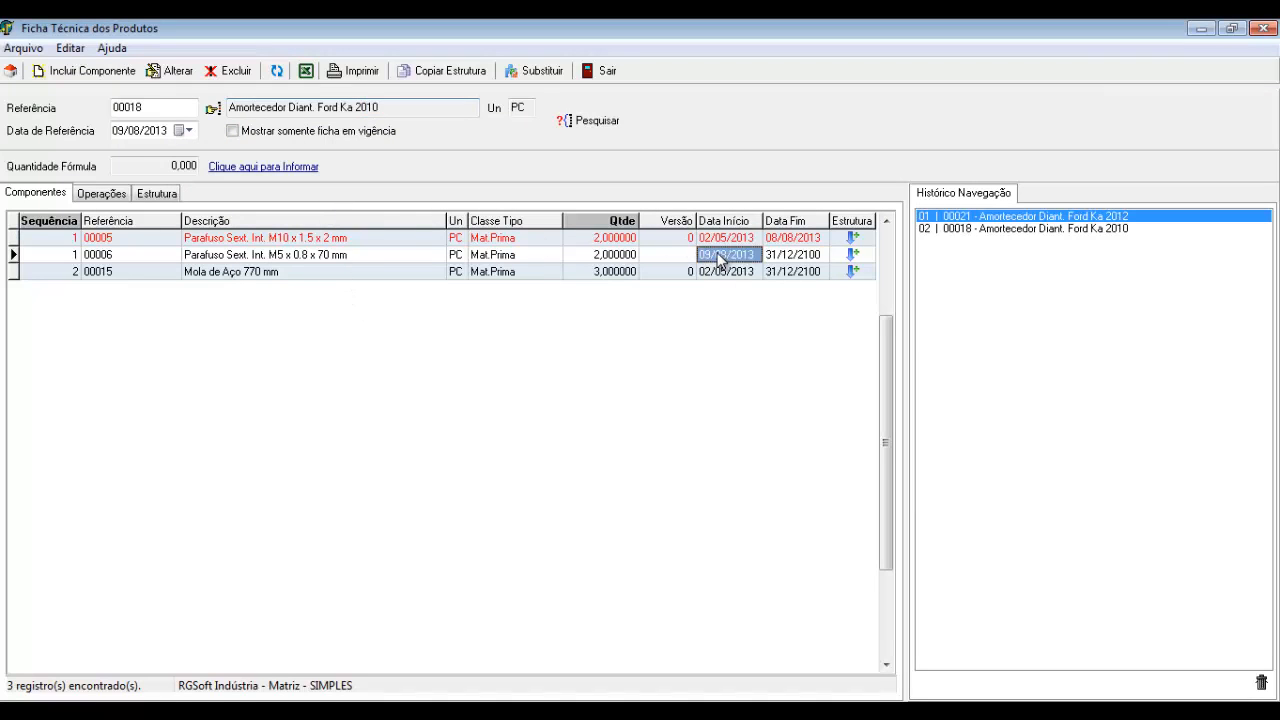
left_click(721, 239)
left_click(785, 240)
left_click(734, 252)
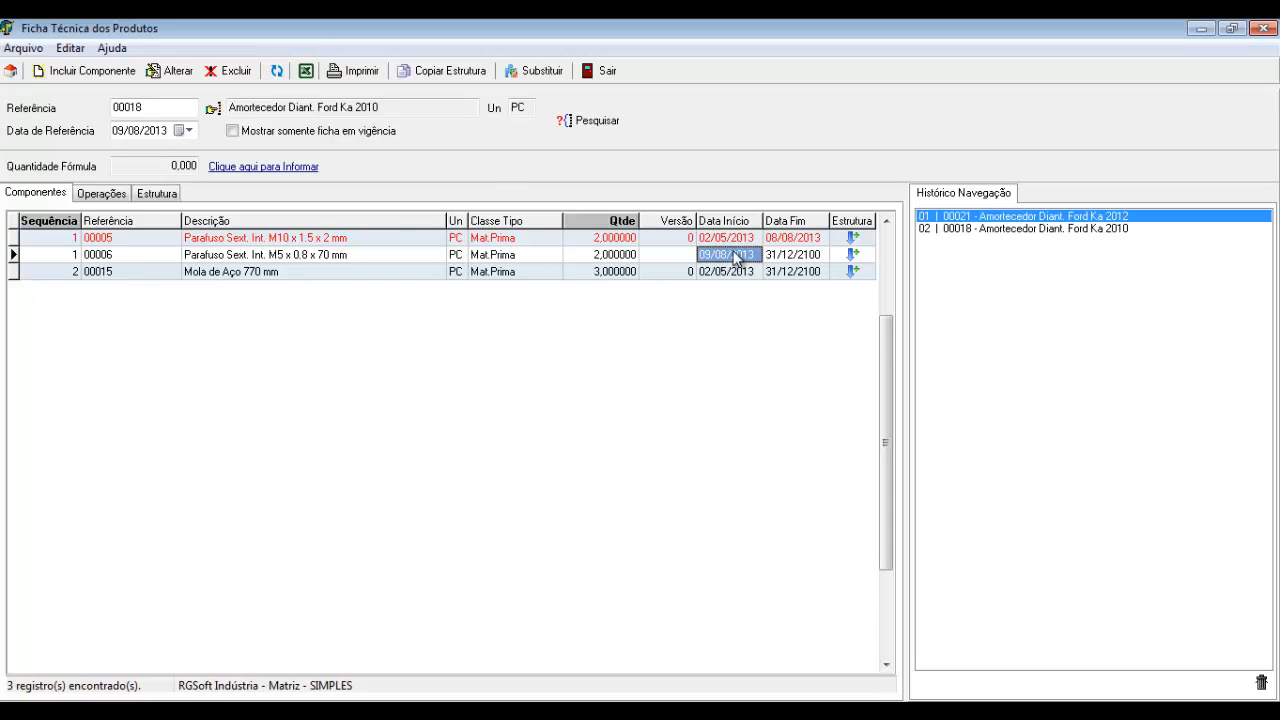
left_click(667, 270)
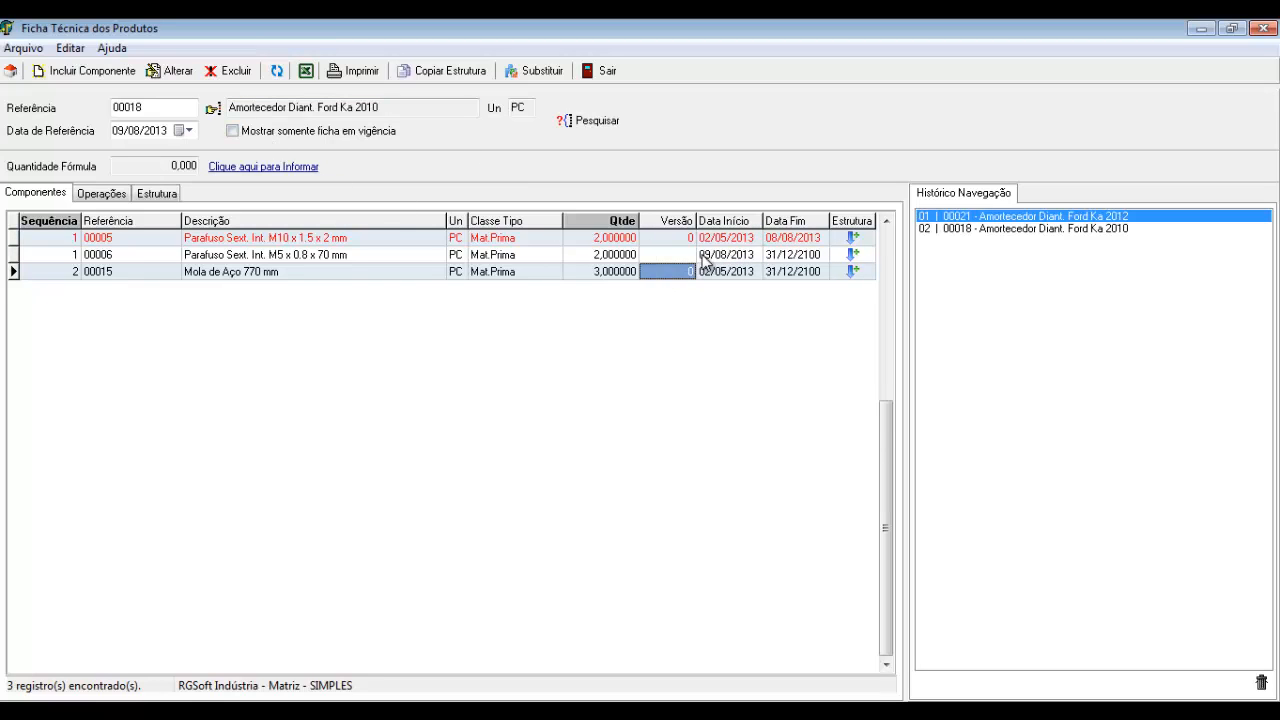
left_click(703, 256)
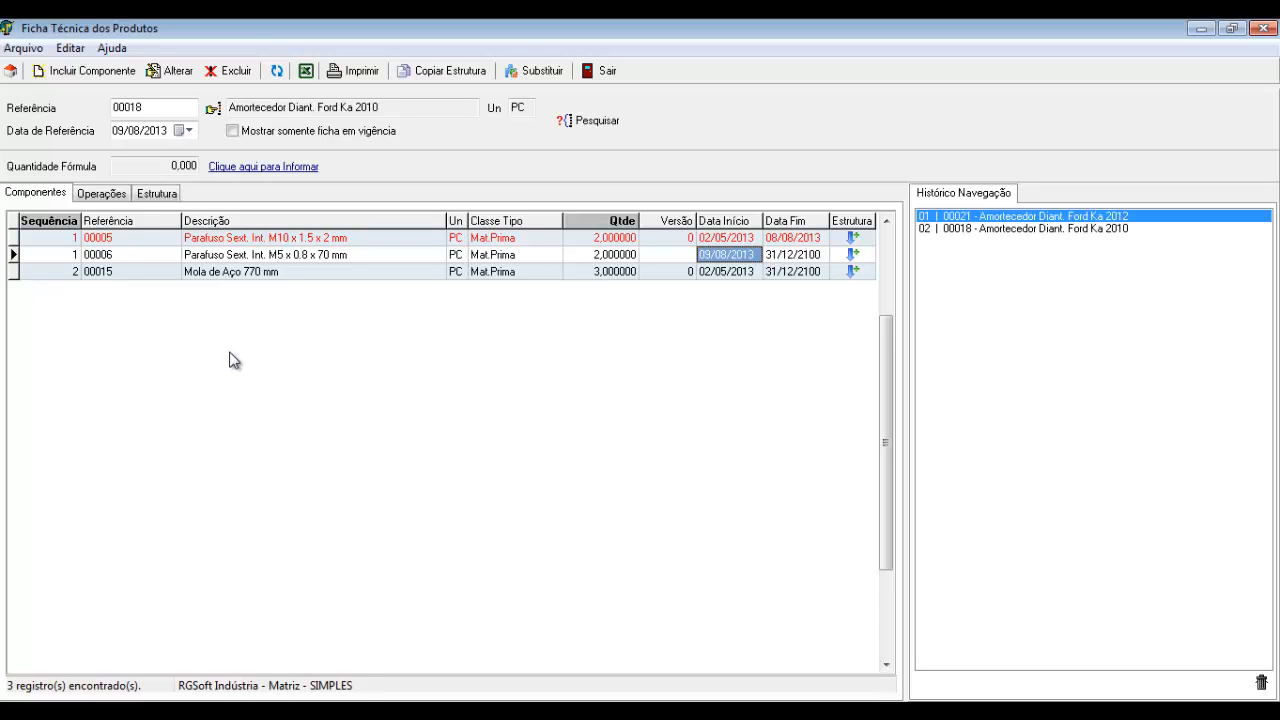
left_click(171, 107)
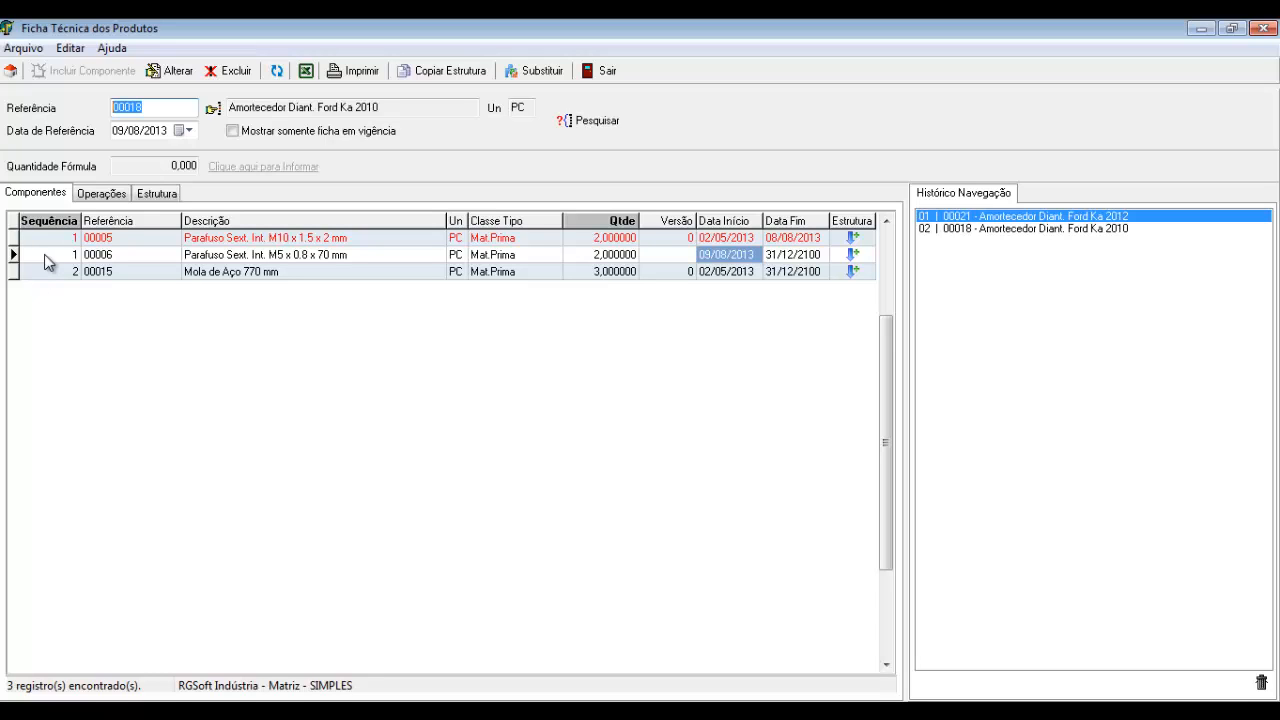
left_click(601, 70)
Reopen the product structure window, start a new substitution and search components for 'MOLA'
left_click(368, 144)
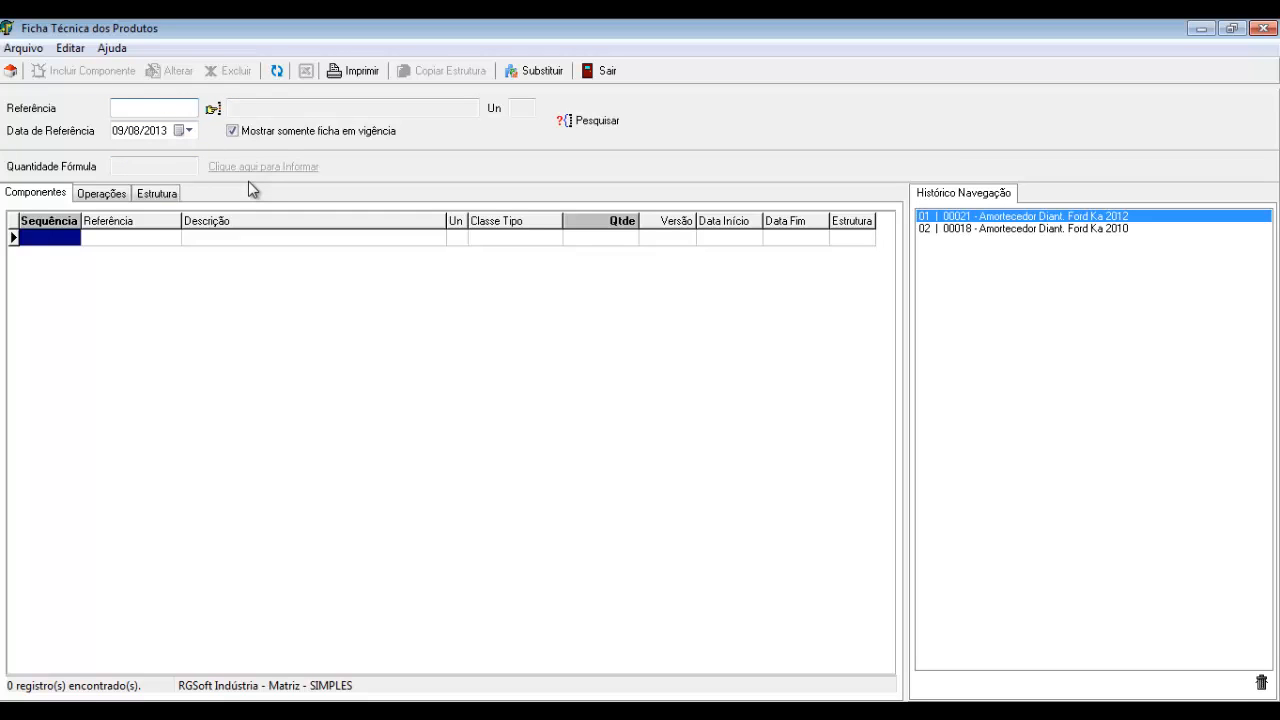
left_click(540, 76)
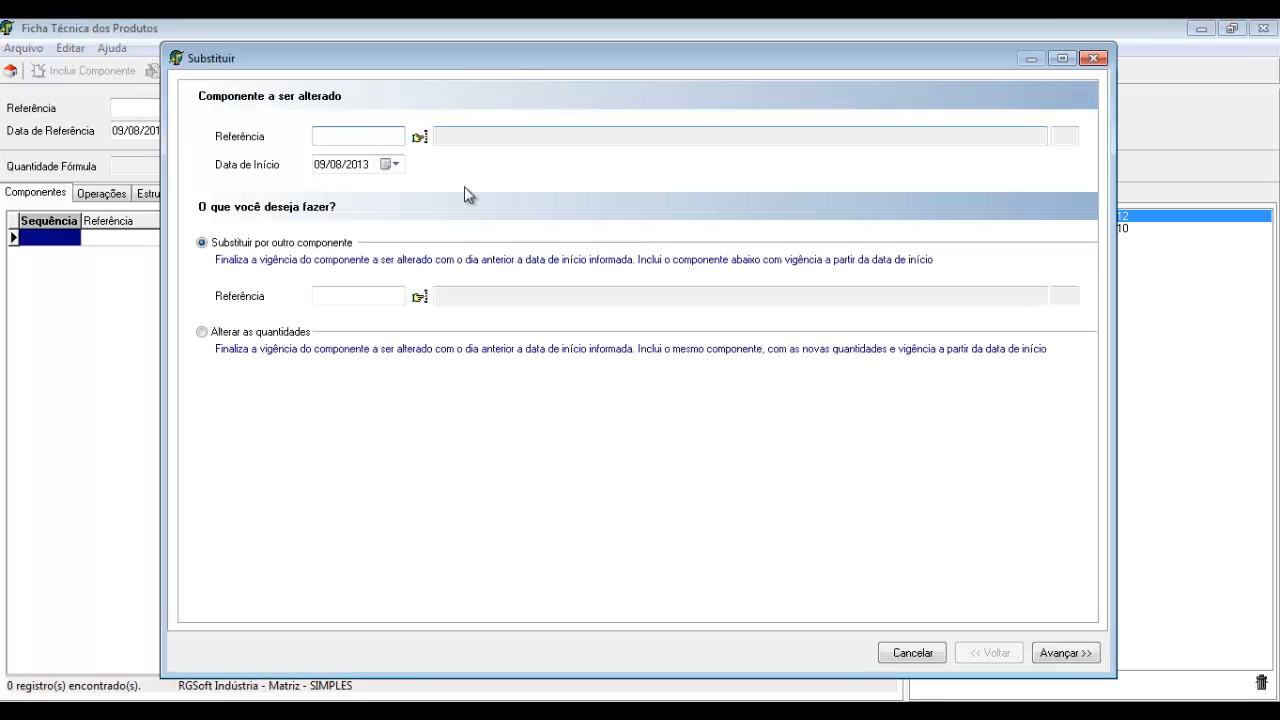
double_click(355, 136)
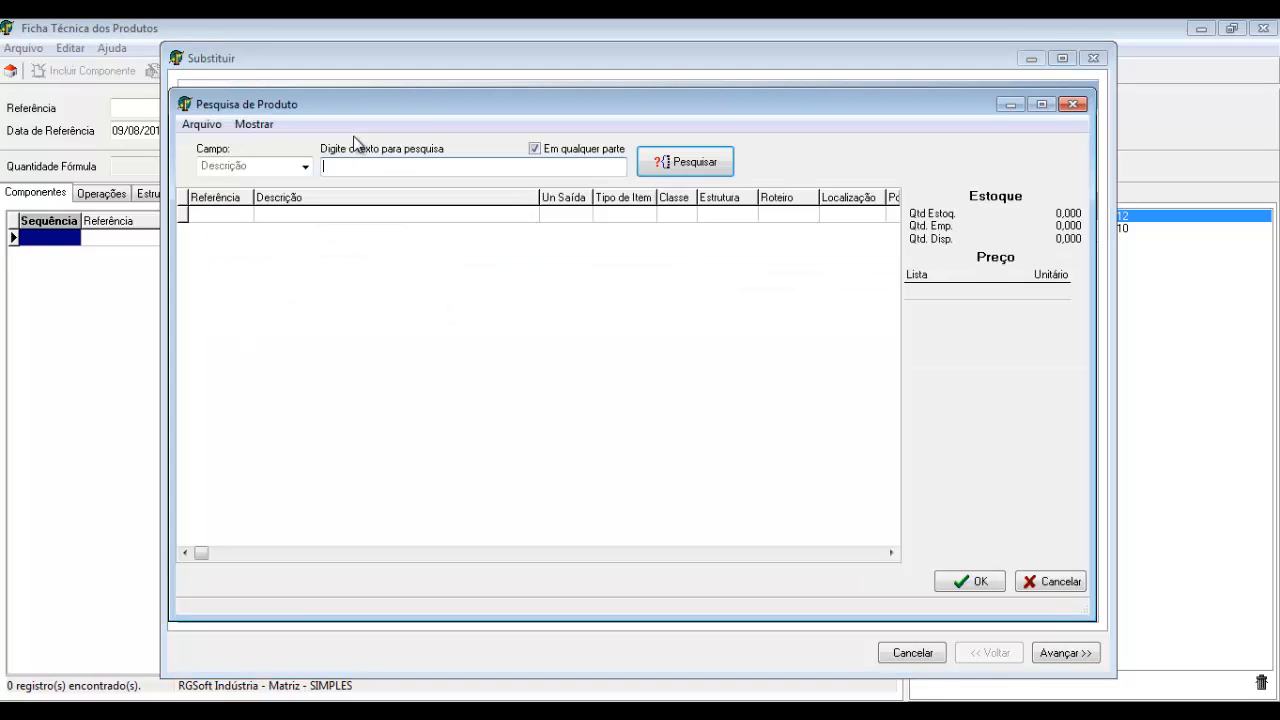
type("MOLA")
key("Return")
Pick spring 00015 and set the wizard to change quantities, advancing to affected structures
key("Down")
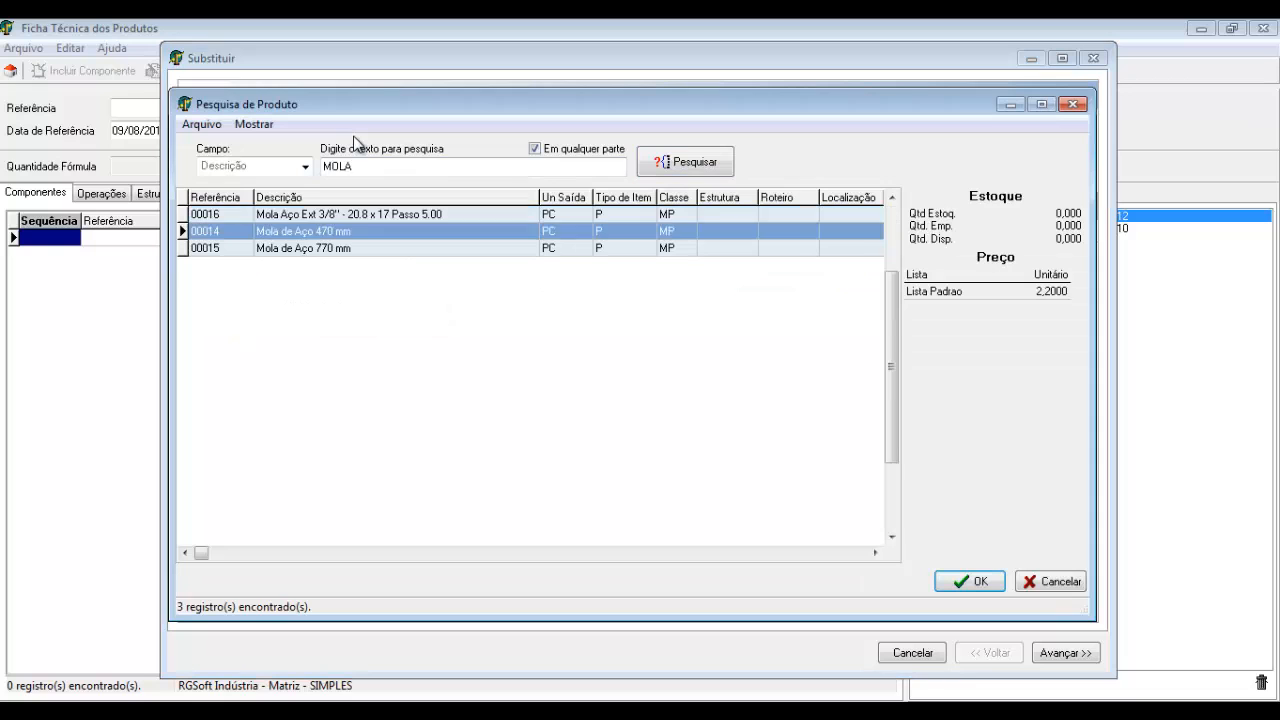
key("Down")
key("Return")
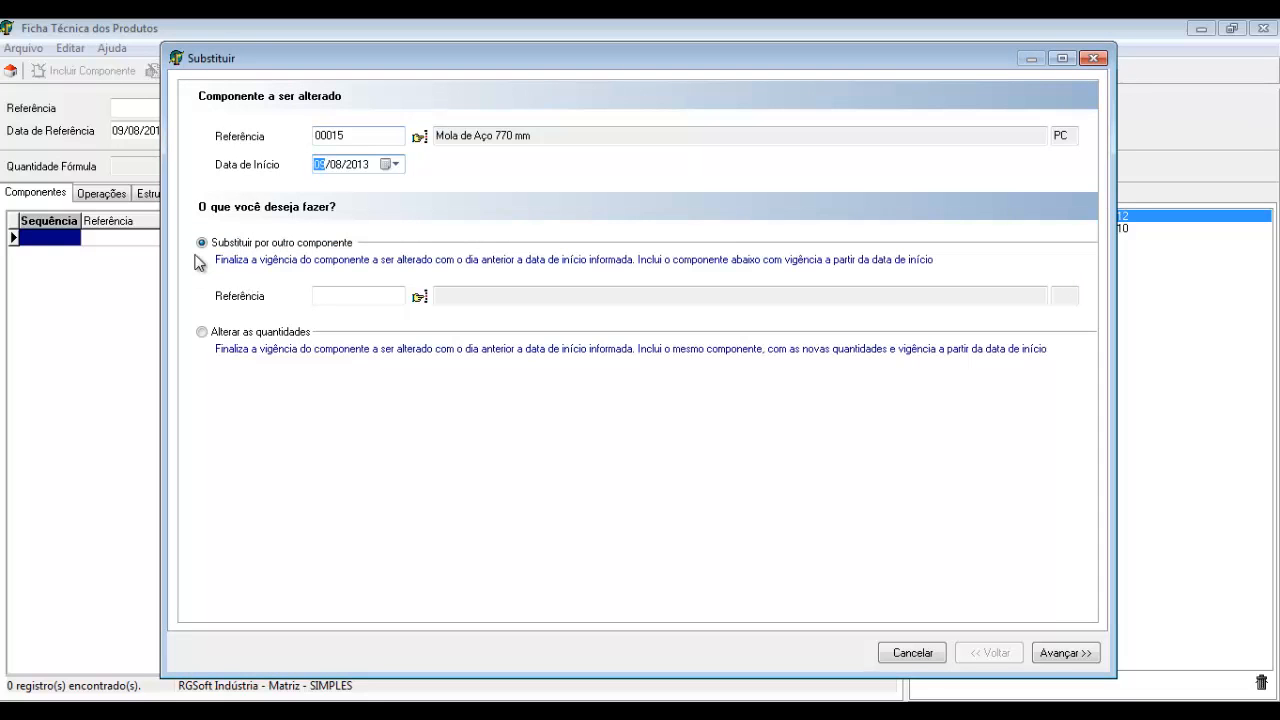
left_click(202, 331)
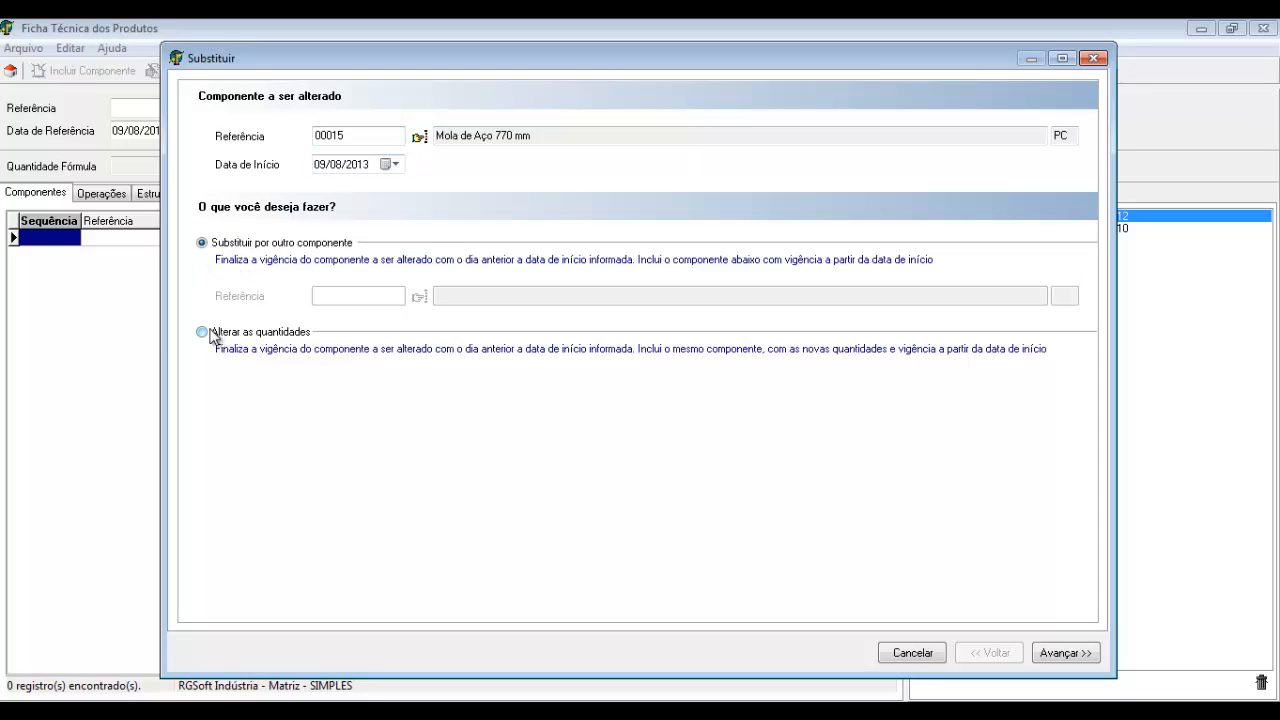
left_click(1065, 652)
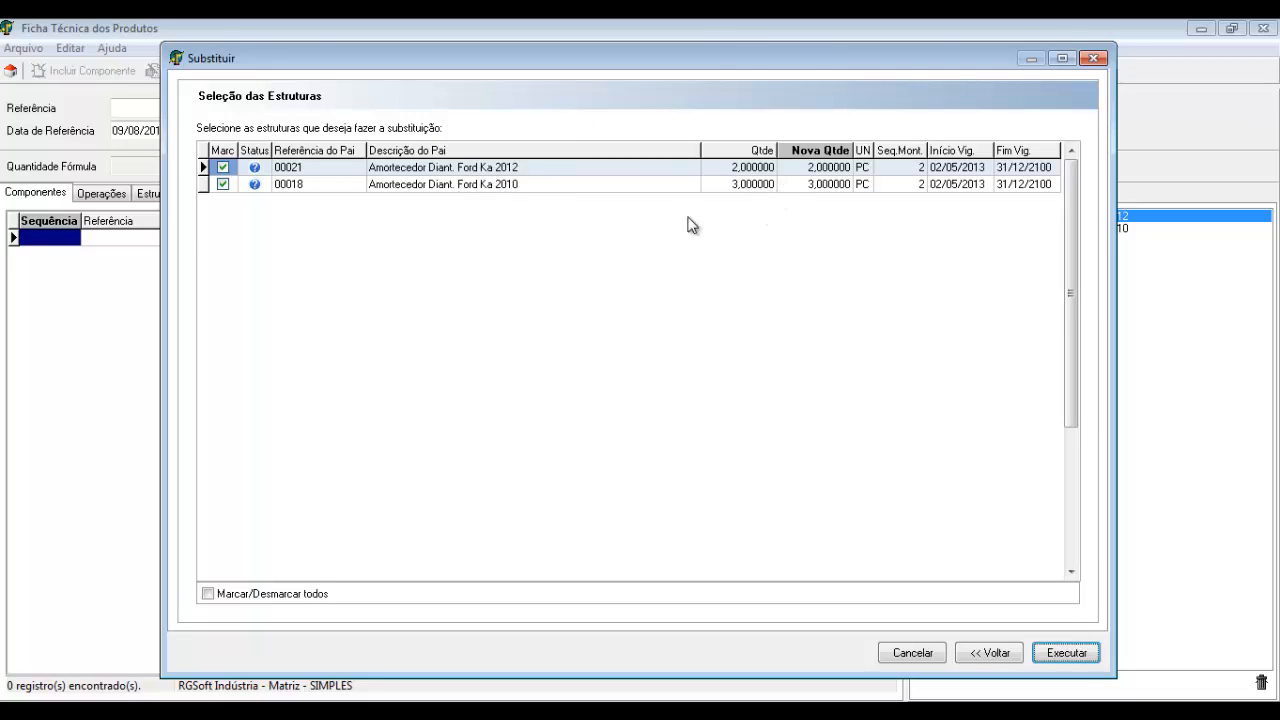
Enter new spring quantities: 1 for structure 00021 and 4 for 00018
left_click(806, 169)
left_click(801, 185)
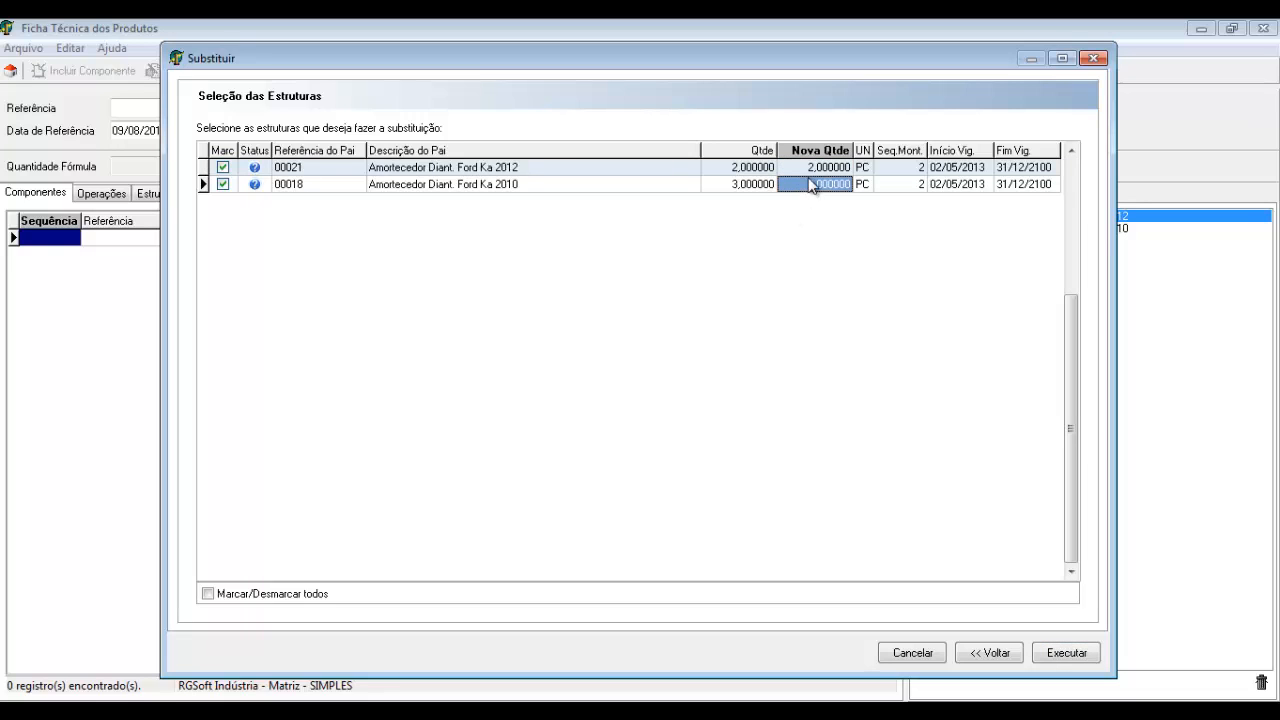
left_click(808, 170)
type("1")
left_click(810, 185)
type("4")
left_click(813, 168)
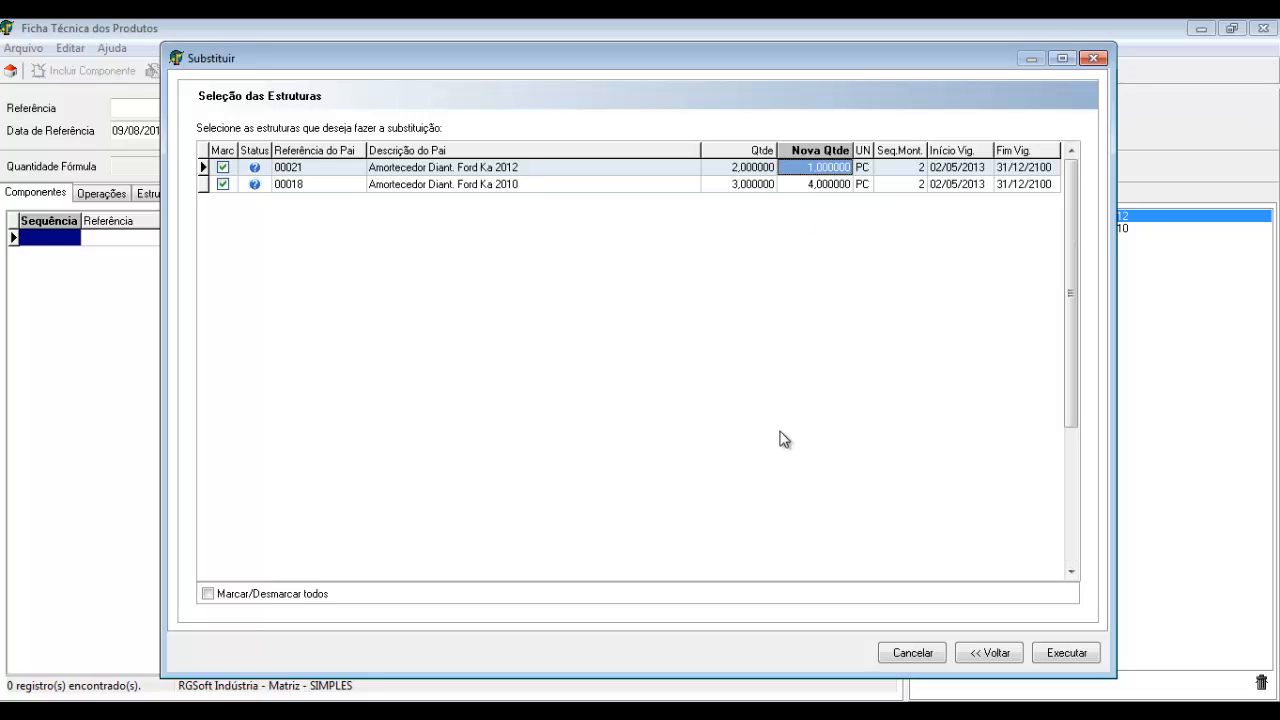
Execute and confirm the quantity change, supply the authentication code, and close the dialog
left_click(1070, 655)
left_click(669, 446)
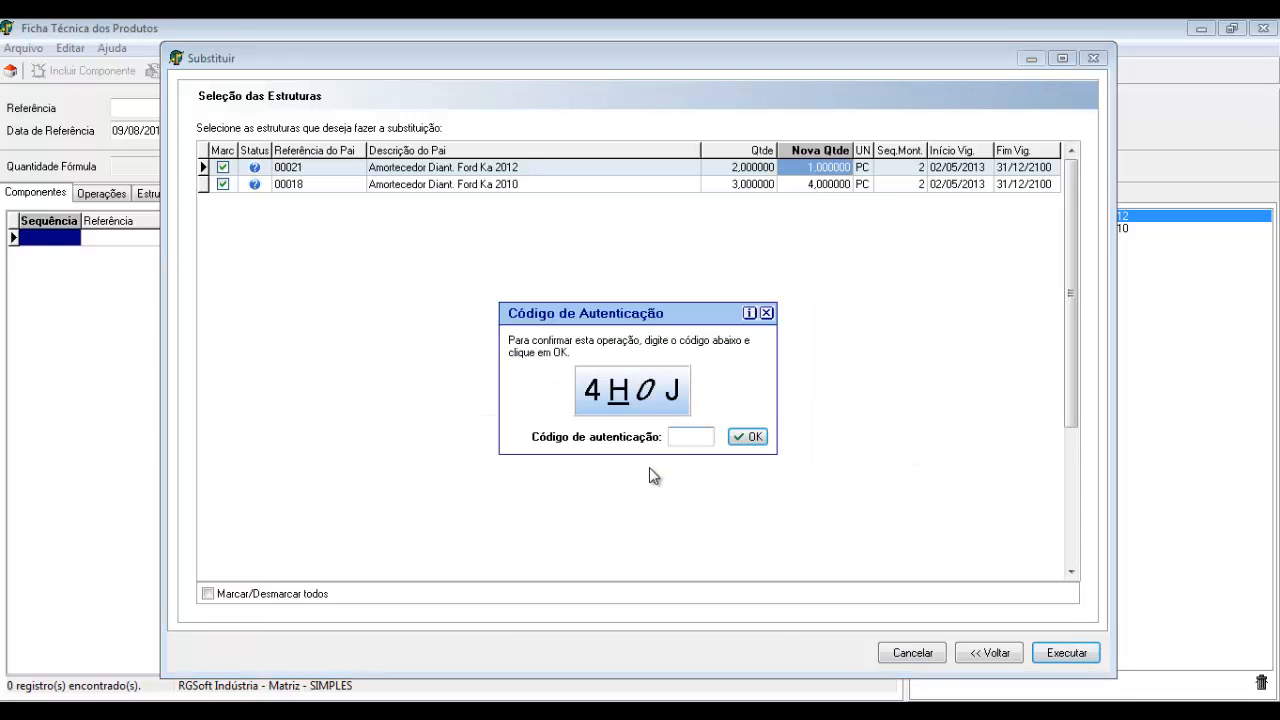
type("4H0J")
key("Return")
left_click(637, 405)
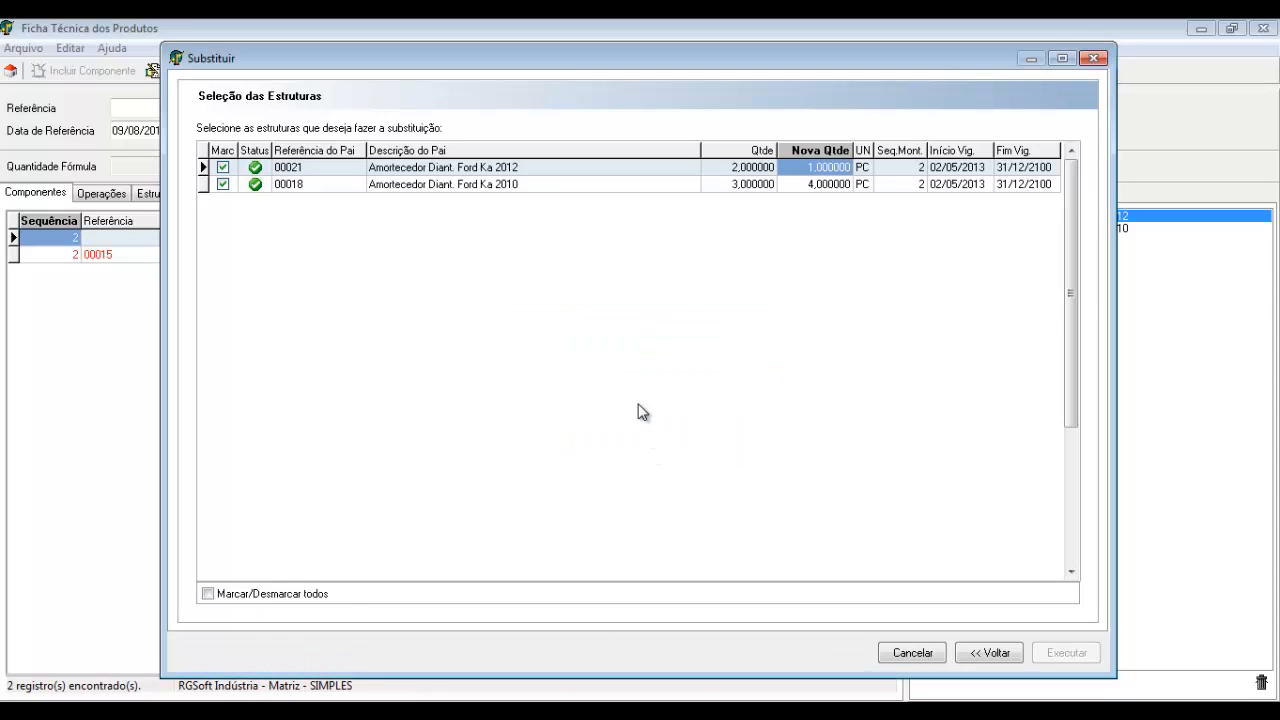
left_click(928, 657)
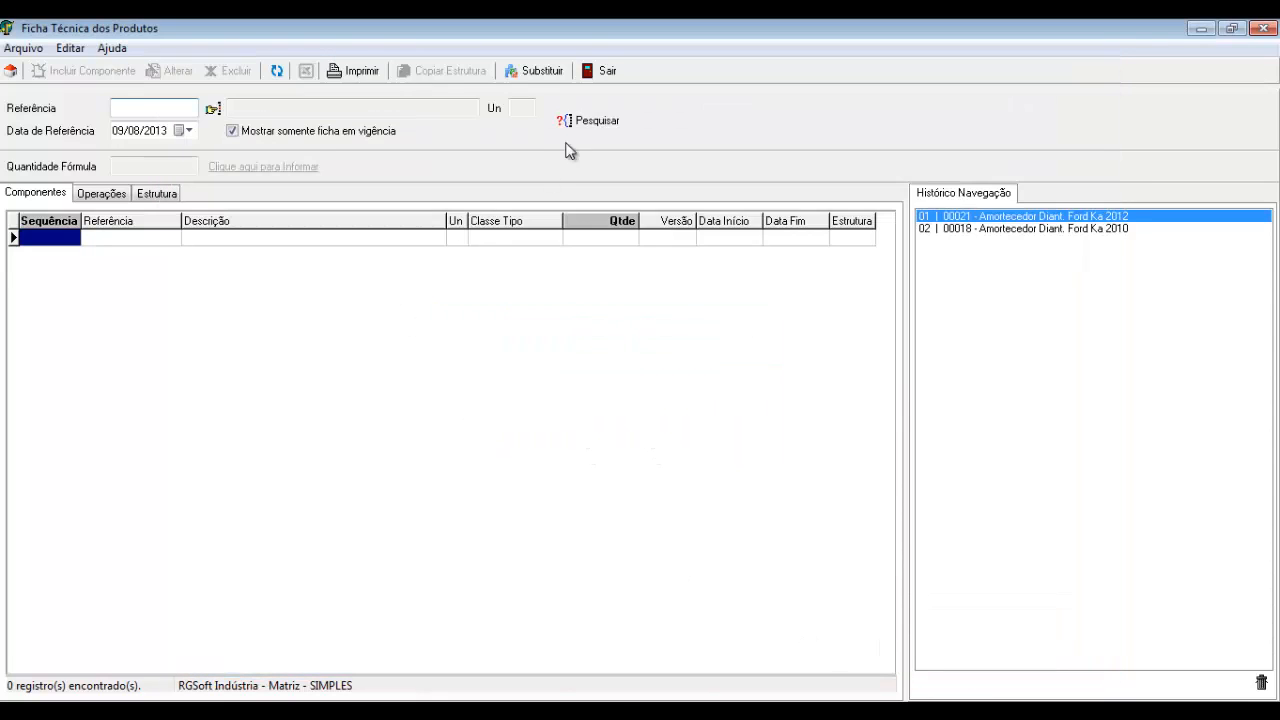
Load 00021 including expired entries and verify spring 00015's old quantity 2 and new quantity 1
left_click(215, 110)
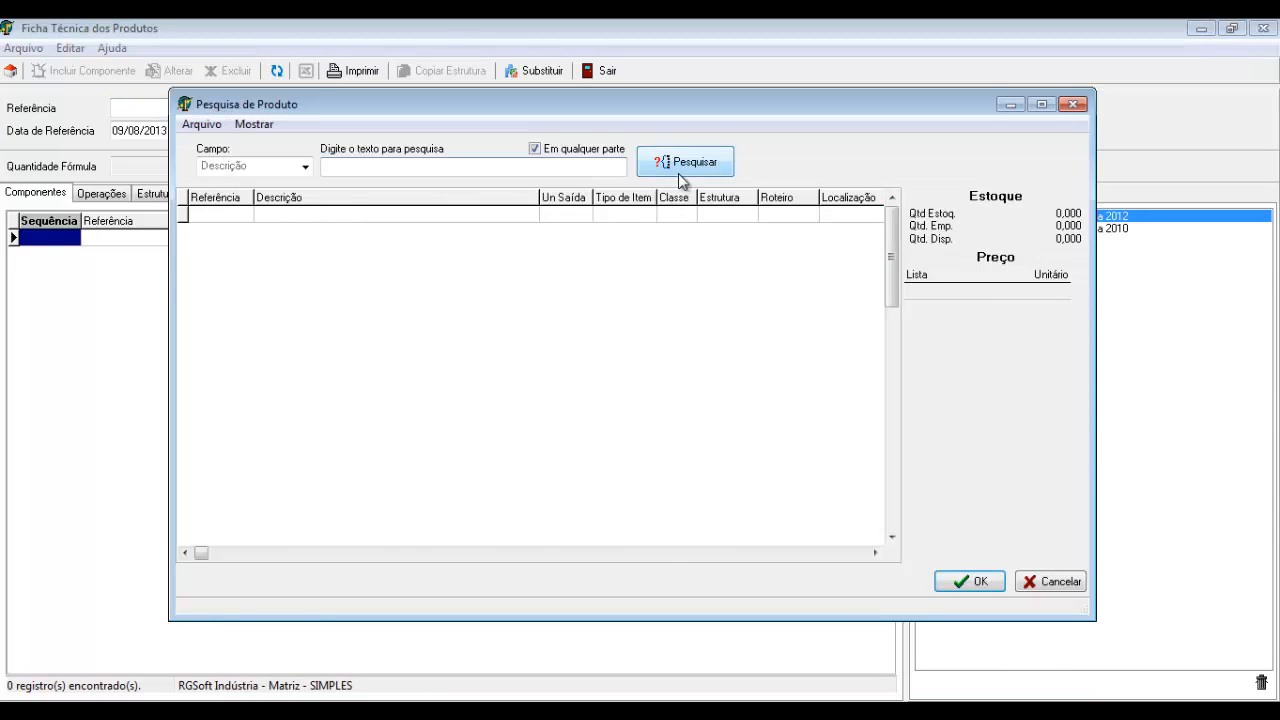
left_click(678, 166)
double_click(690, 281)
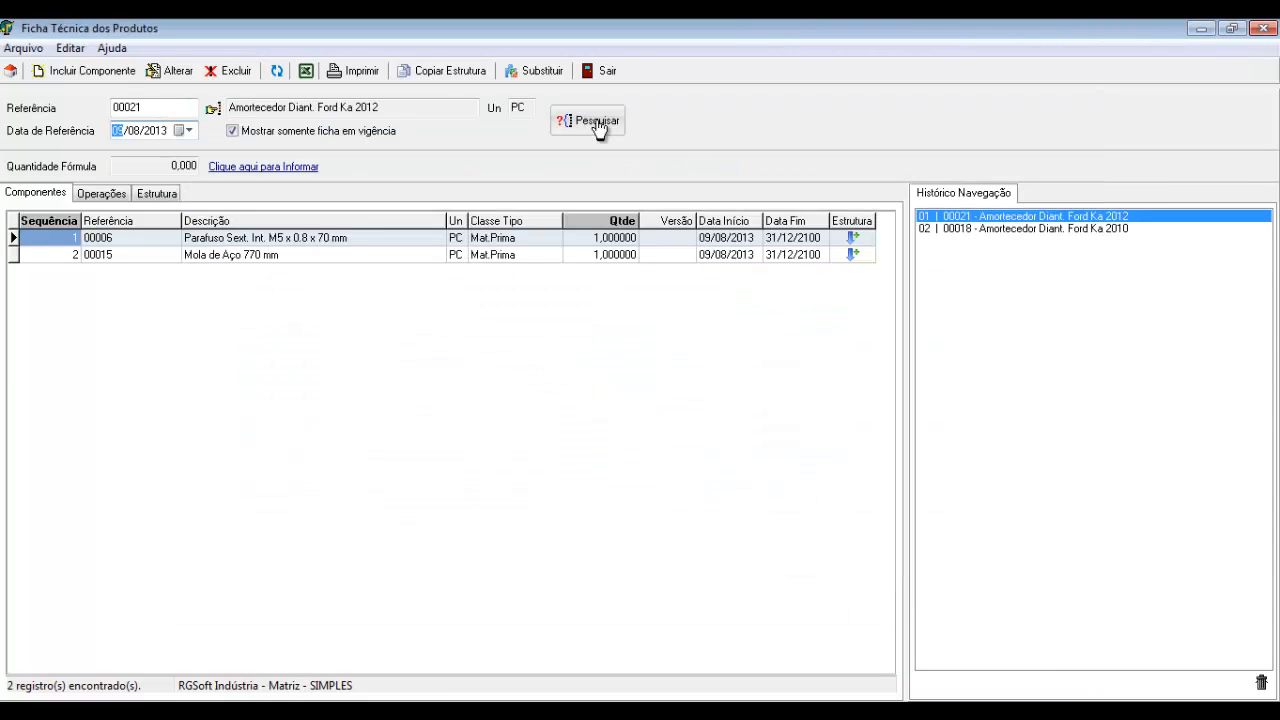
left_click(585, 256)
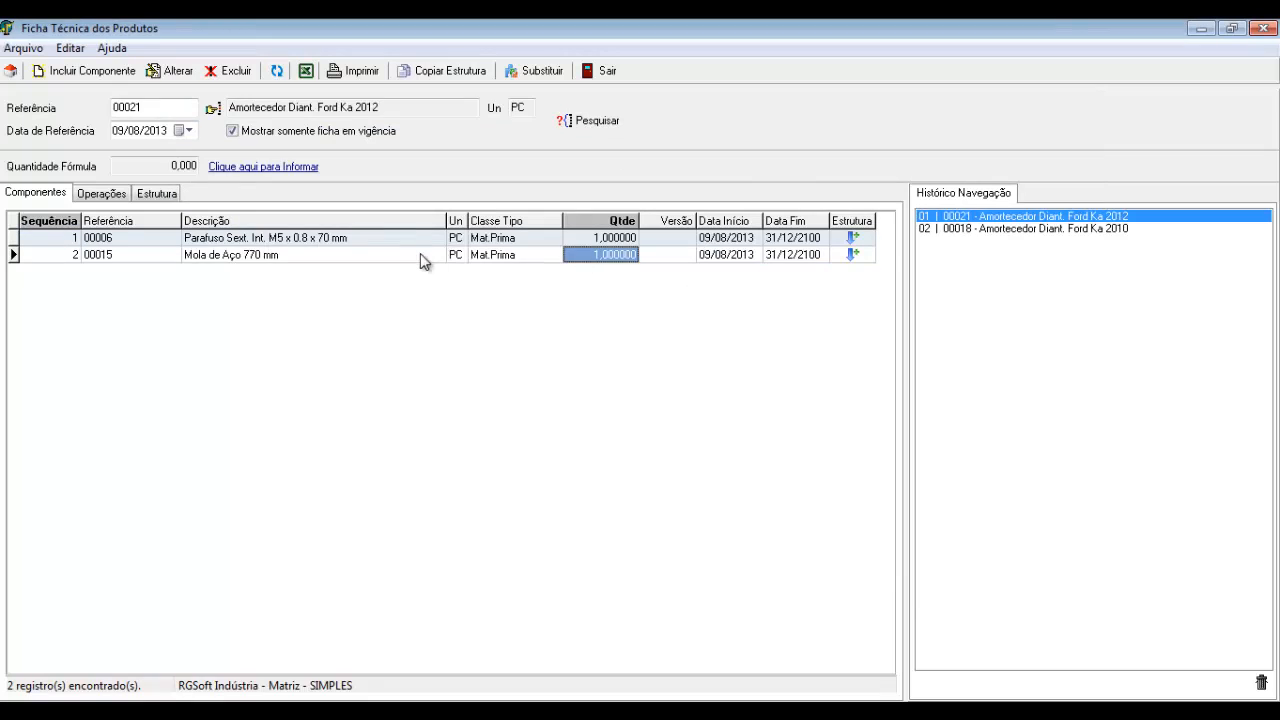
left_click(420, 253)
left_click(338, 134)
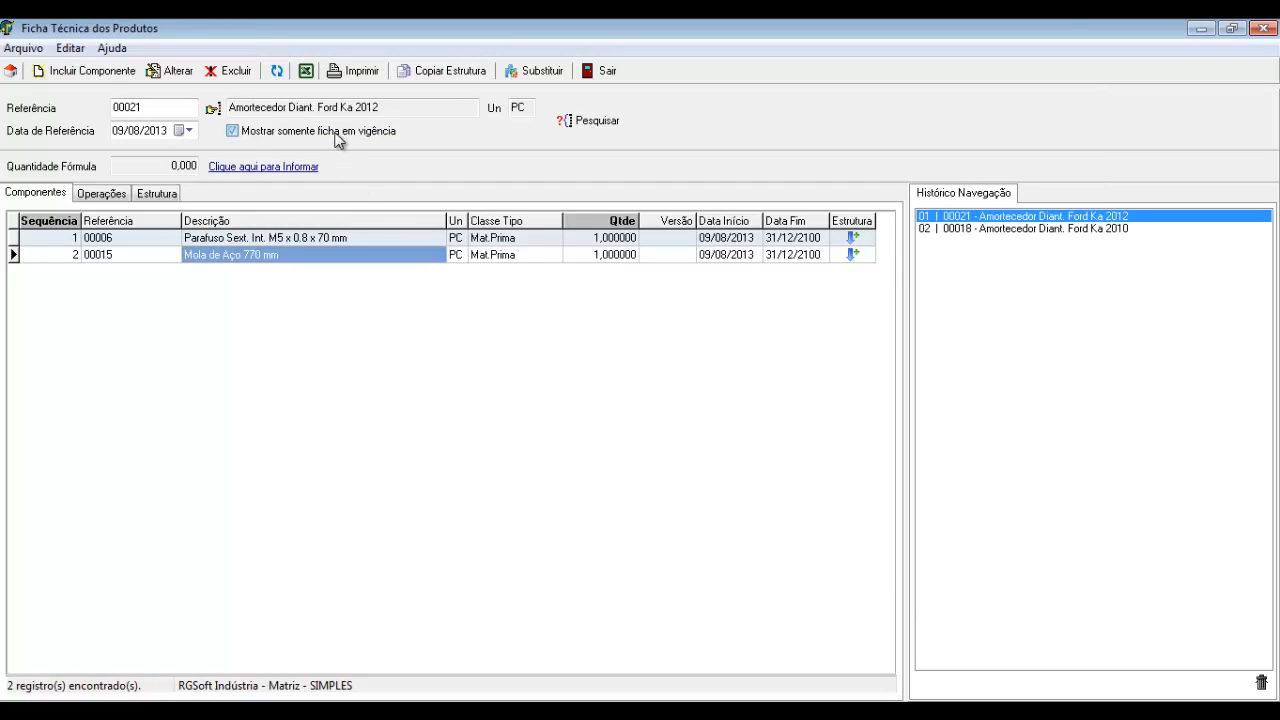
left_click(606, 124)
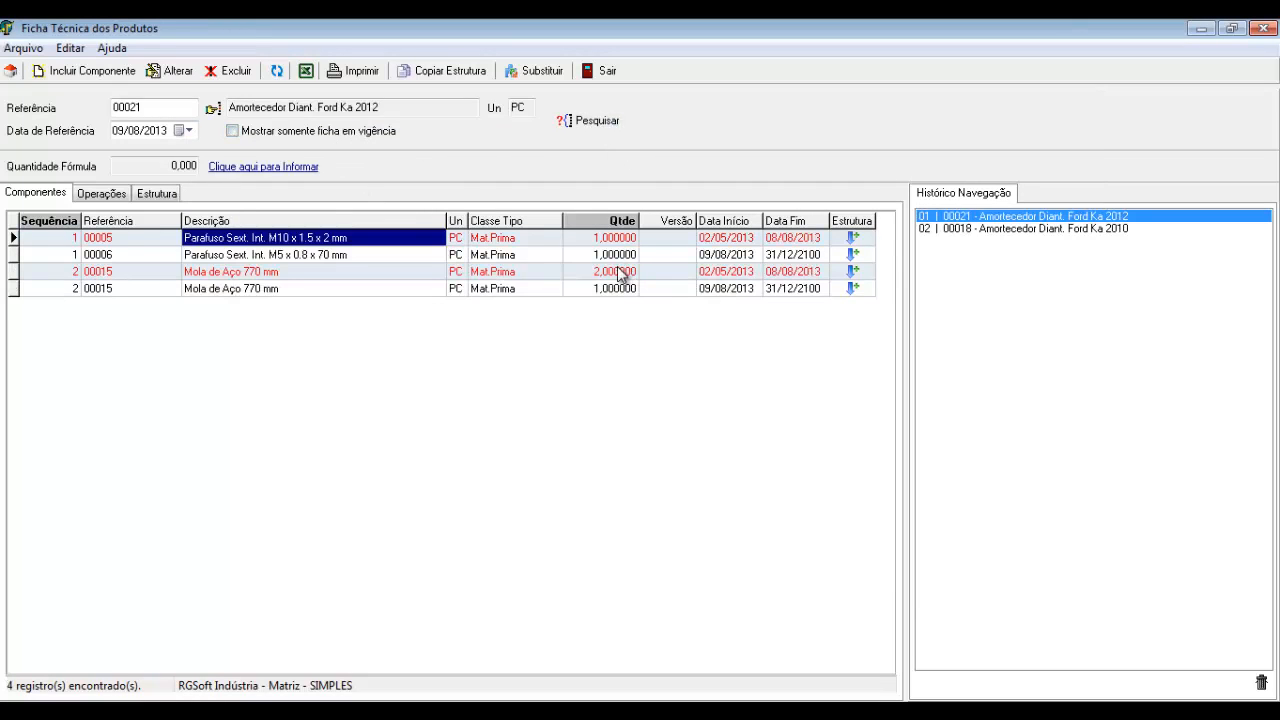
left_click(620, 271)
left_click(607, 289)
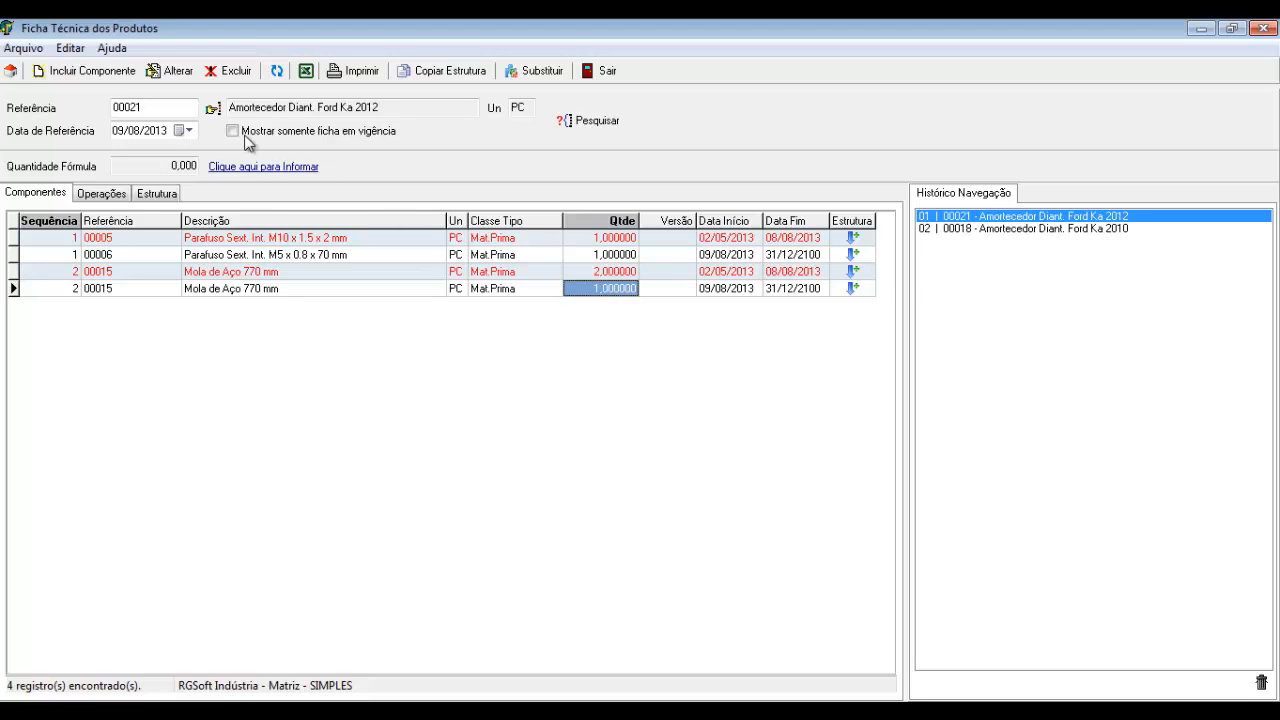
Load 00018, verify spring quantity changed from 3 to 4, then close the structure window
left_click(213, 108)
left_click(678, 176)
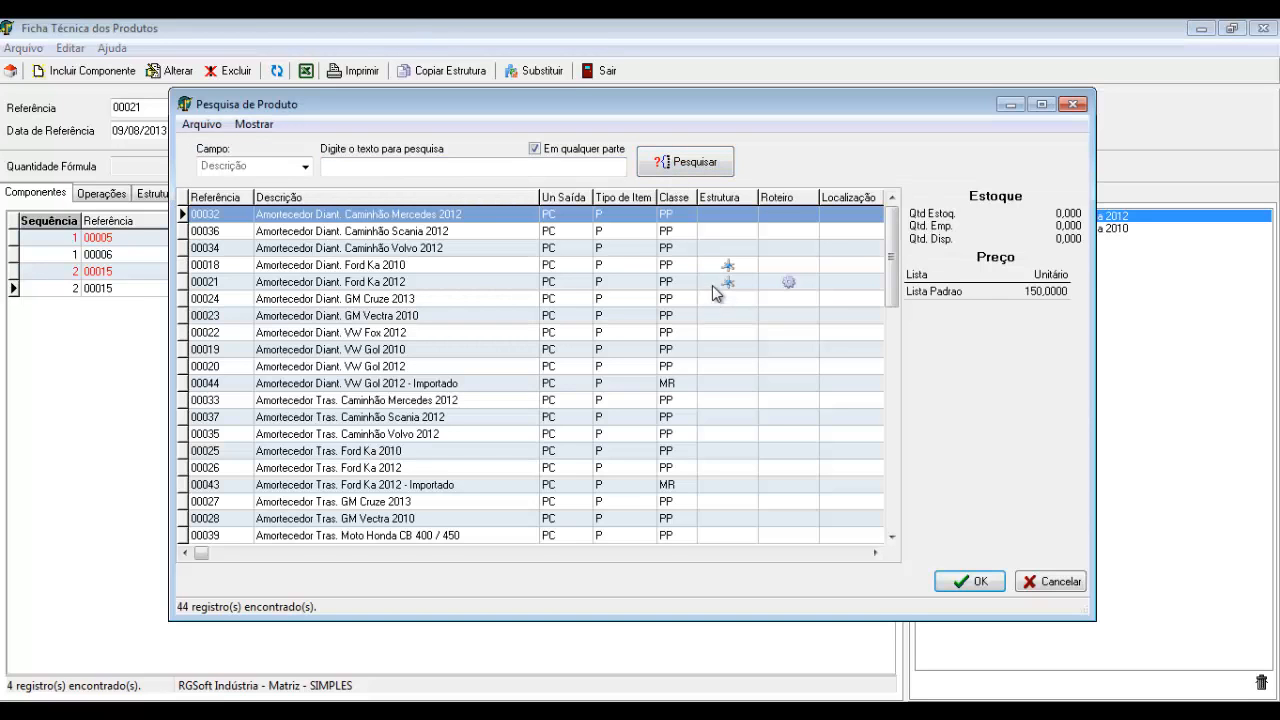
double_click(714, 289)
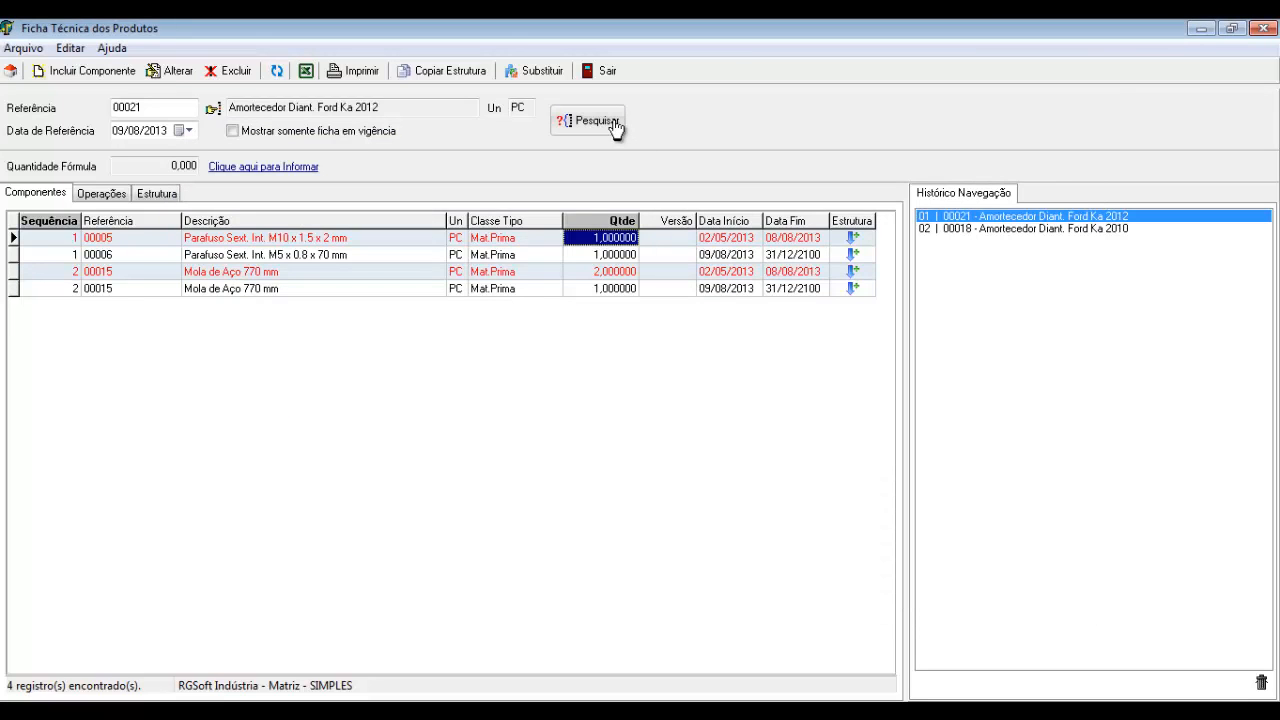
left_click(213, 108)
left_click(672, 170)
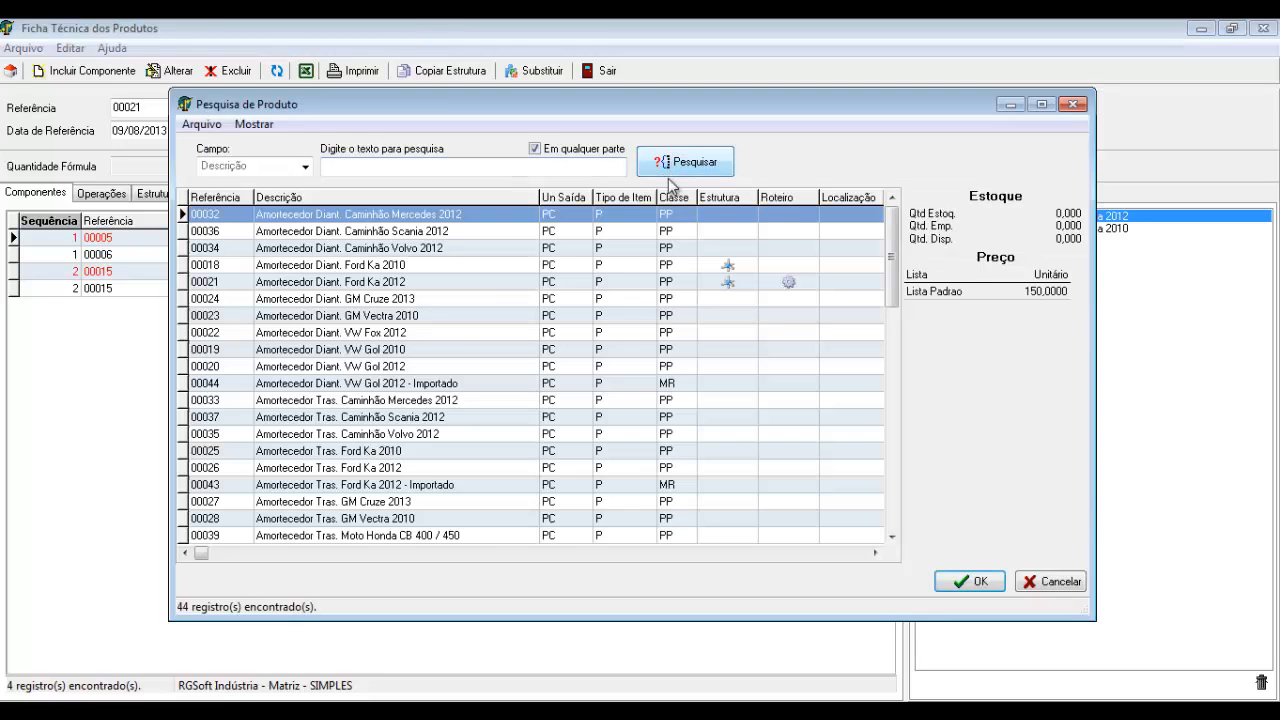
double_click(711, 265)
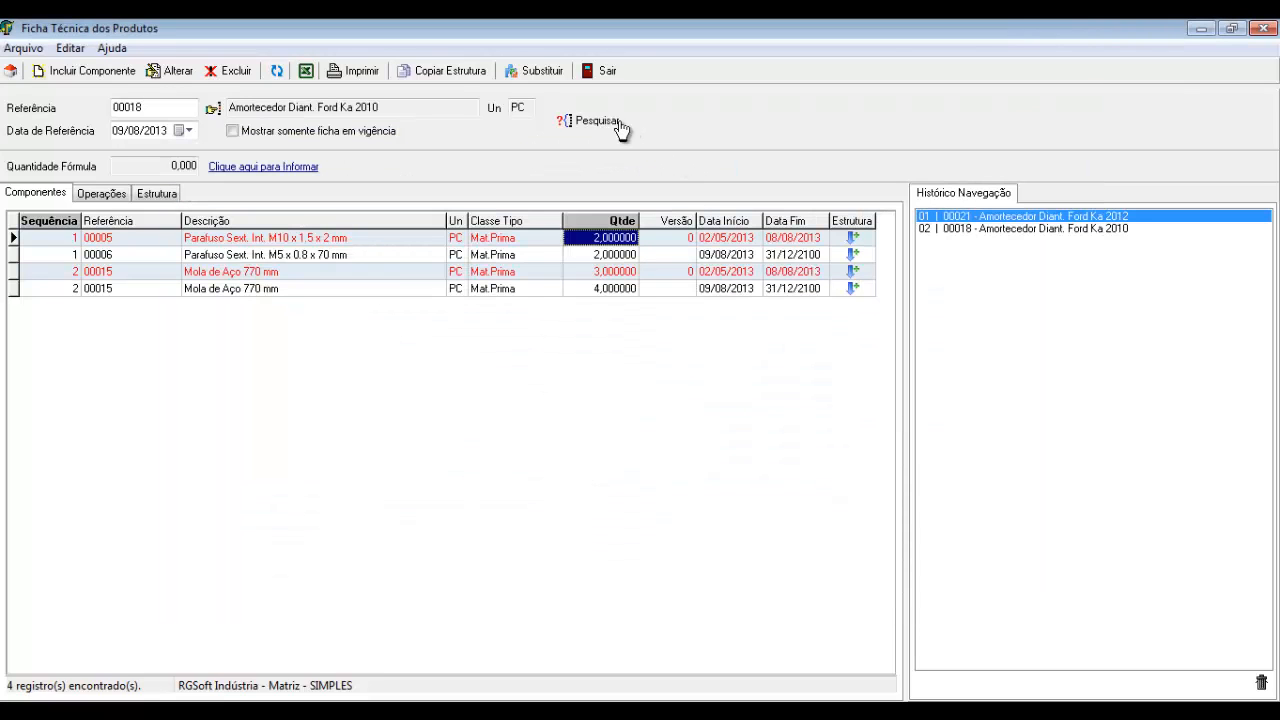
left_click(606, 273)
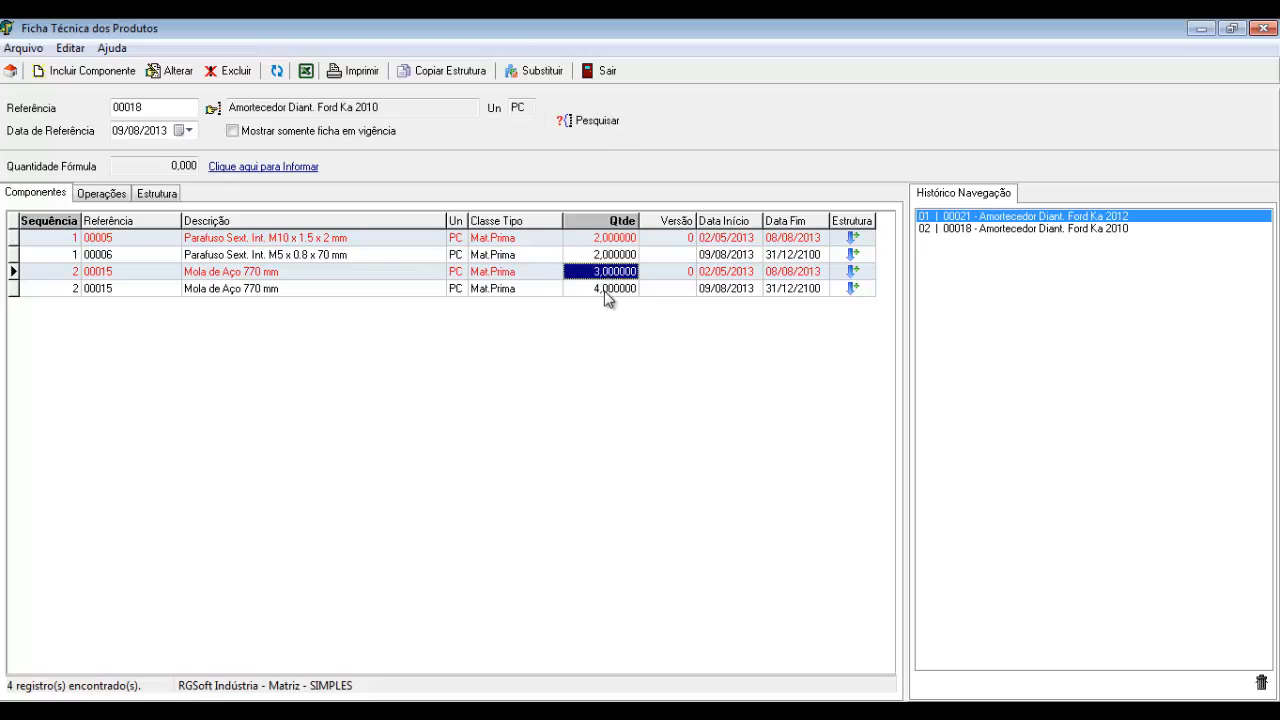
left_click(604, 291)
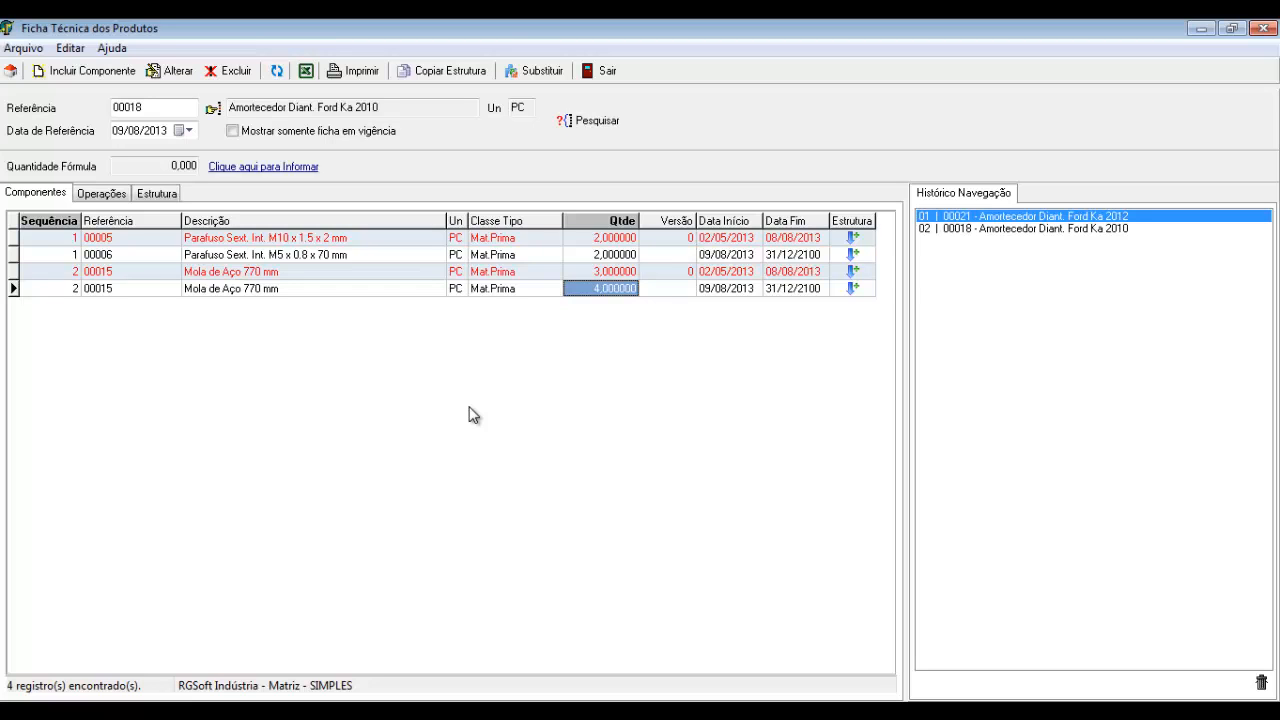
left_click(604, 71)
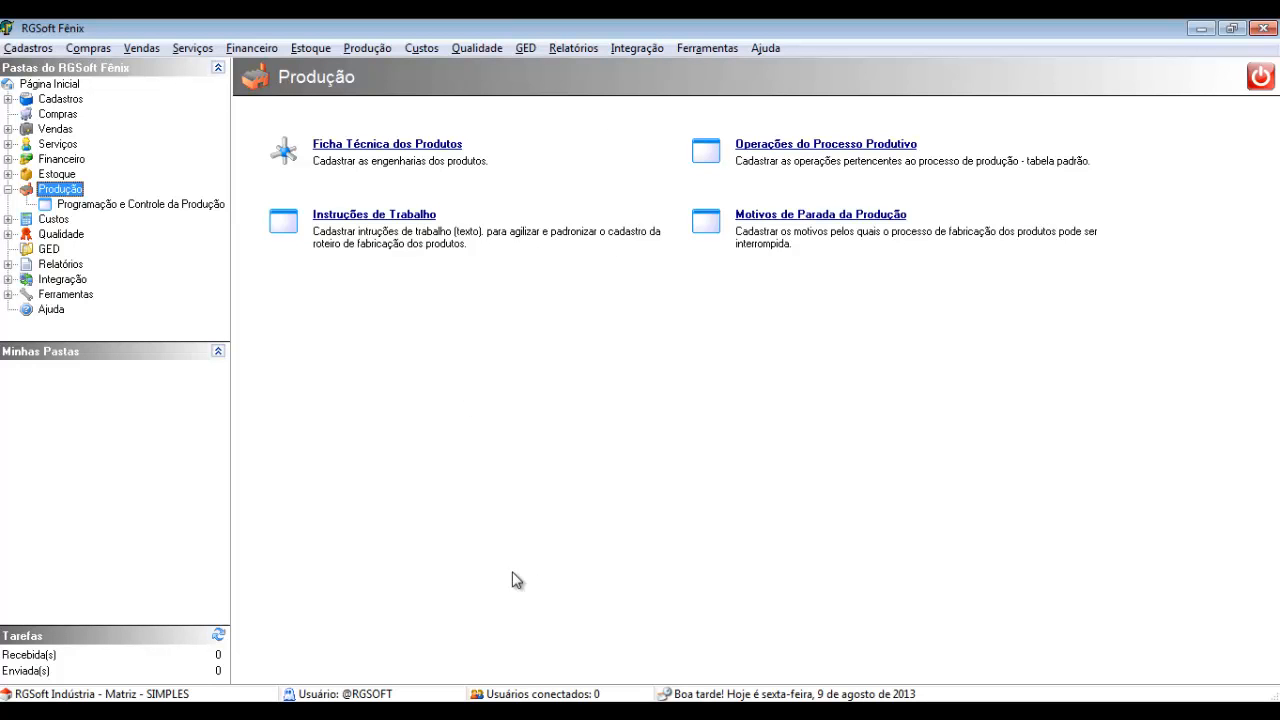